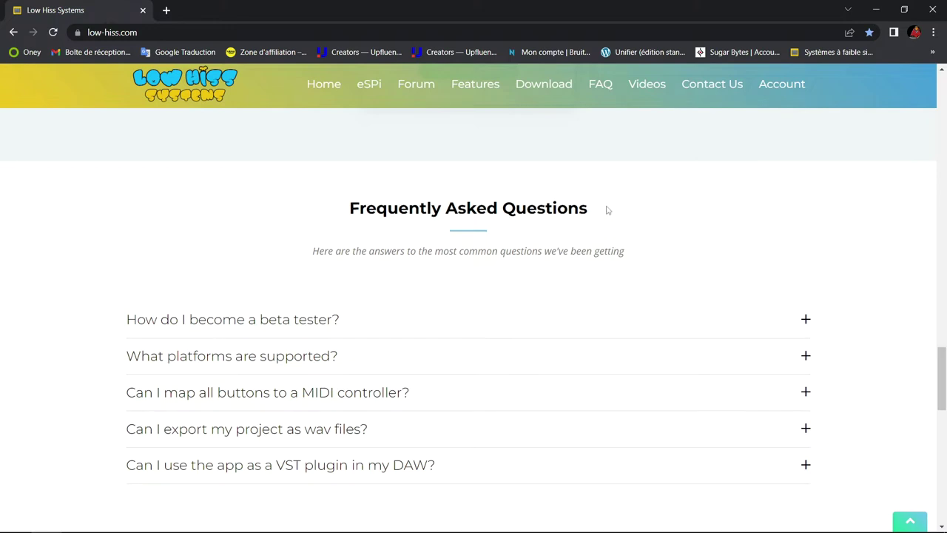
- Review the Low Hiss website's FAQ, demo videos, beta download licenses, features and eSPi product description
{"action": "scroll", "coordinate": [645, 87], "scroll_direction": "down", "scroll_amount": 1}
{"action": "left_click", "coordinate": [645, 88]}
{"action": "scroll", "coordinate": [585, 311], "scroll_direction": "down", "scroll_amount": 3}
{"action": "scroll", "coordinate": [585, 311], "scroll_direction": "up", "scroll_amount": 8}
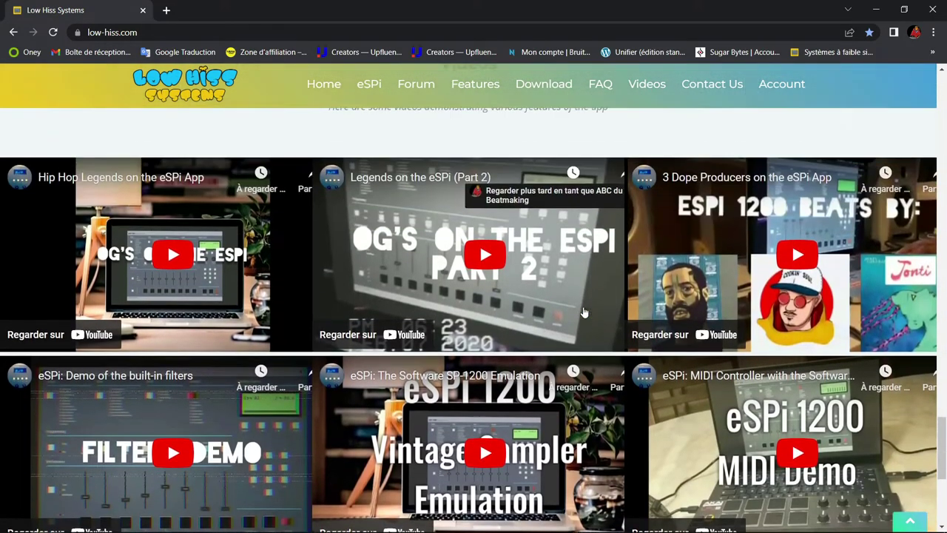
{"action": "scroll", "coordinate": [584, 311], "scroll_direction": "up", "scroll_amount": 6}
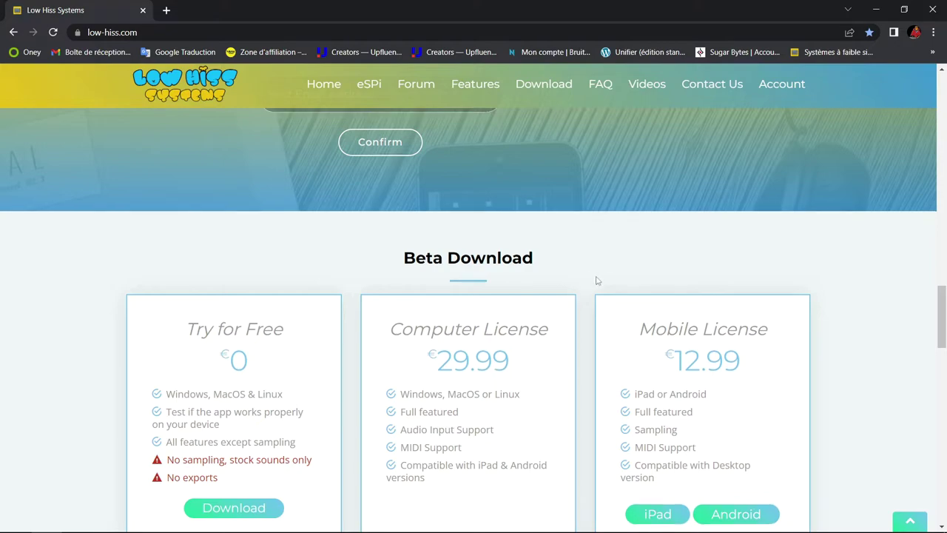
{"action": "scroll", "coordinate": [597, 281], "scroll_direction": "up", "scroll_amount": 15}
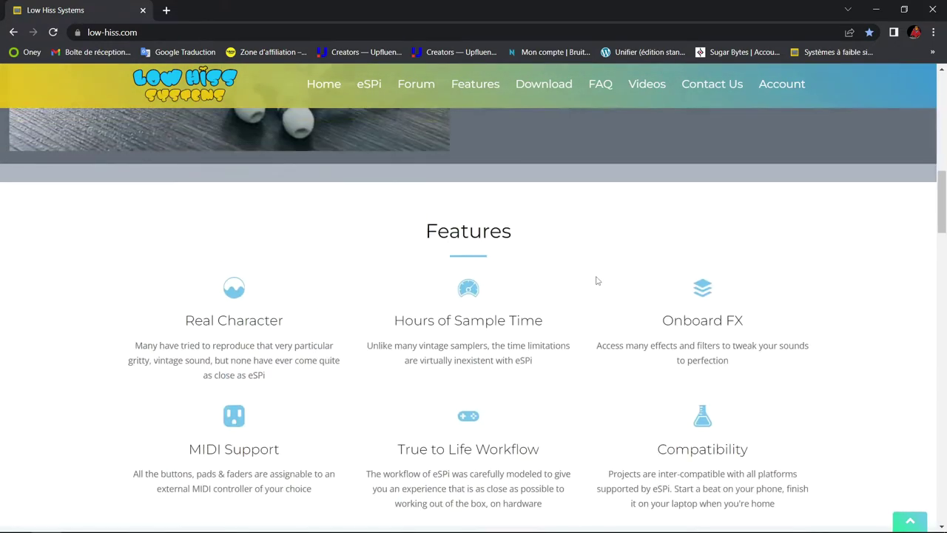
{"action": "scroll", "coordinate": [595, 275], "scroll_direction": "up", "scroll_amount": 3}
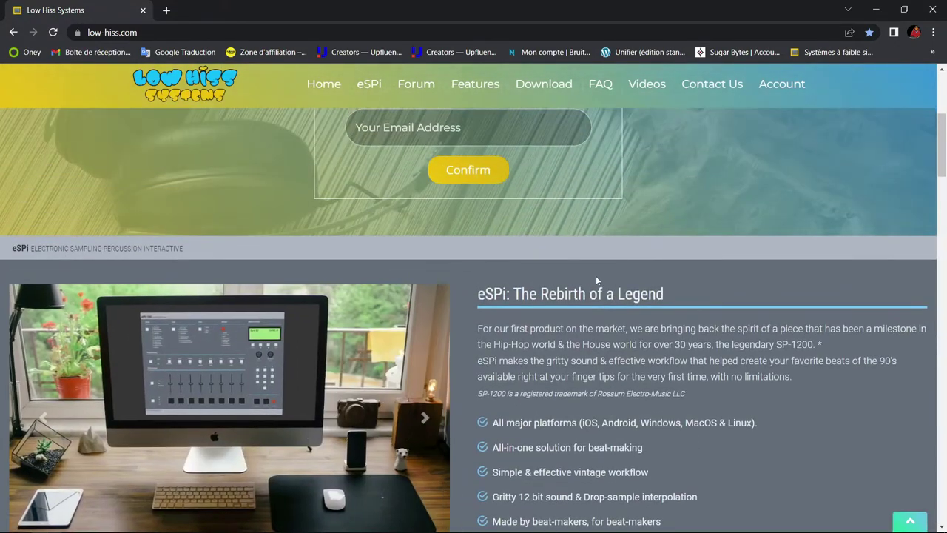
{"action": "scroll", "coordinate": [596, 276], "scroll_direction": "down", "scroll_amount": 2}
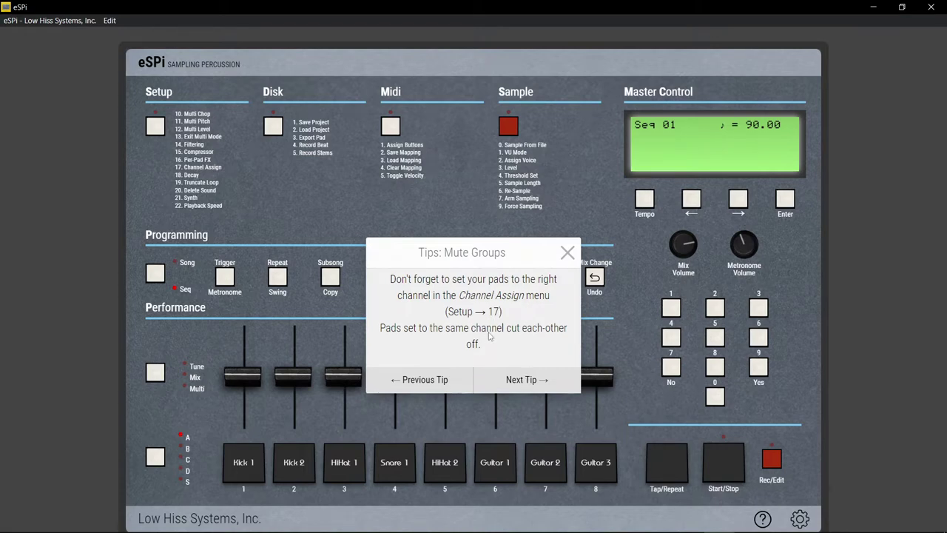
- Switch to the eSPi app, read through the startup tips and close them
{"action": "left_click", "coordinate": [520, 385]}
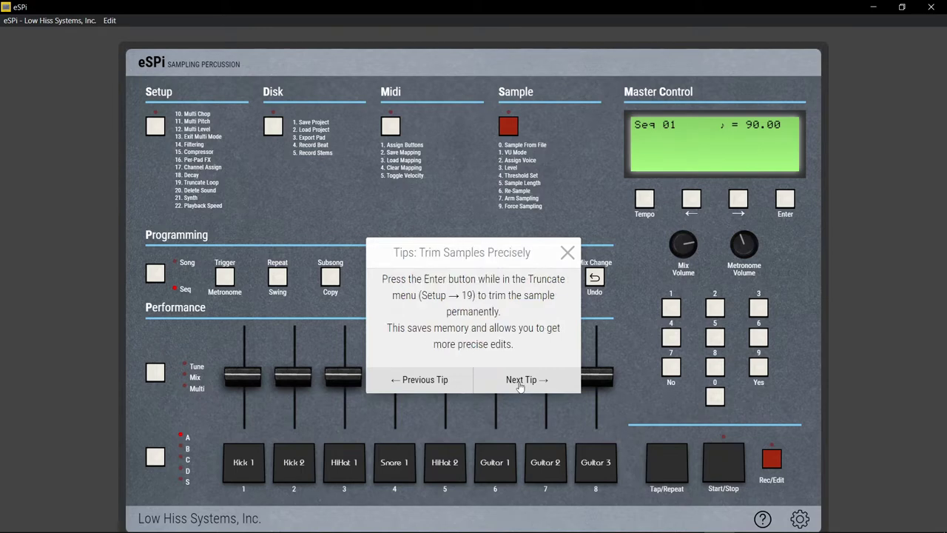
{"action": "left_click", "coordinate": [520, 384]}
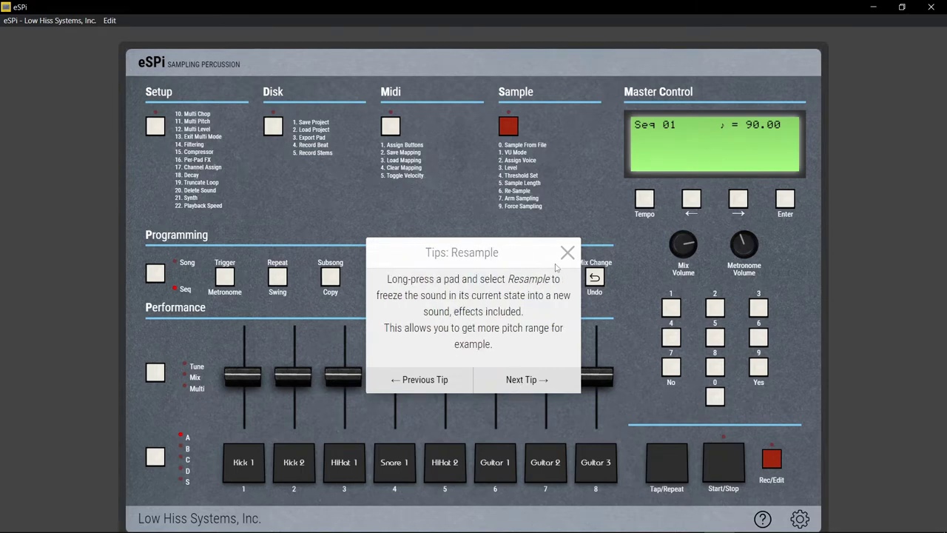
{"action": "left_click", "coordinate": [567, 253]}
- Review the audio, behavior and appearance options in the eSPi settings, then close them
{"action": "scroll", "coordinate": [563, 273], "scroll_direction": "down", "scroll_amount": 2}
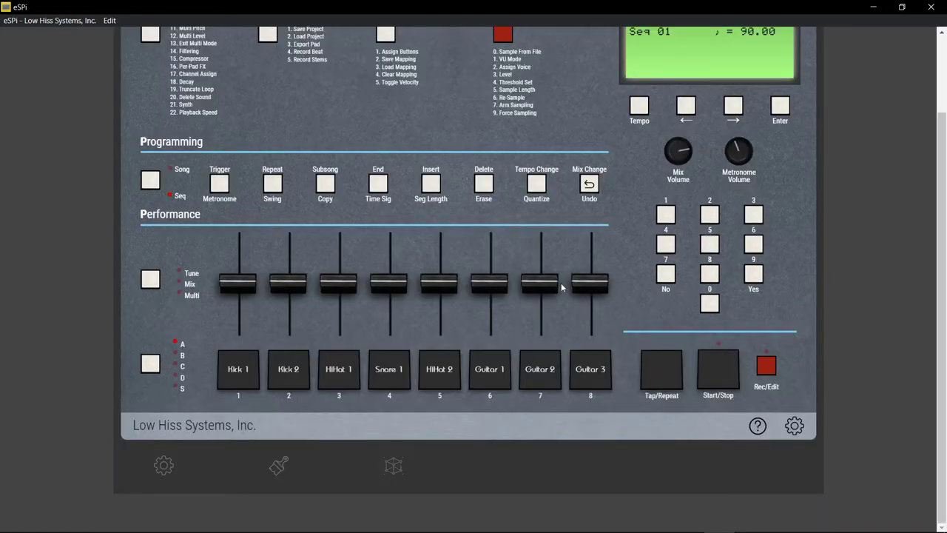
{"action": "left_click", "coordinate": [794, 427]}
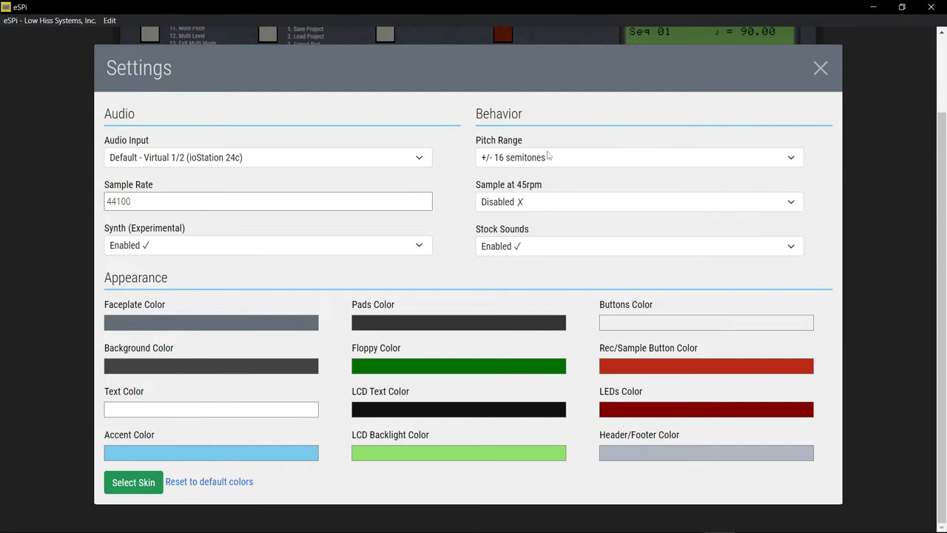
{"action": "left_click", "coordinate": [820, 69]}
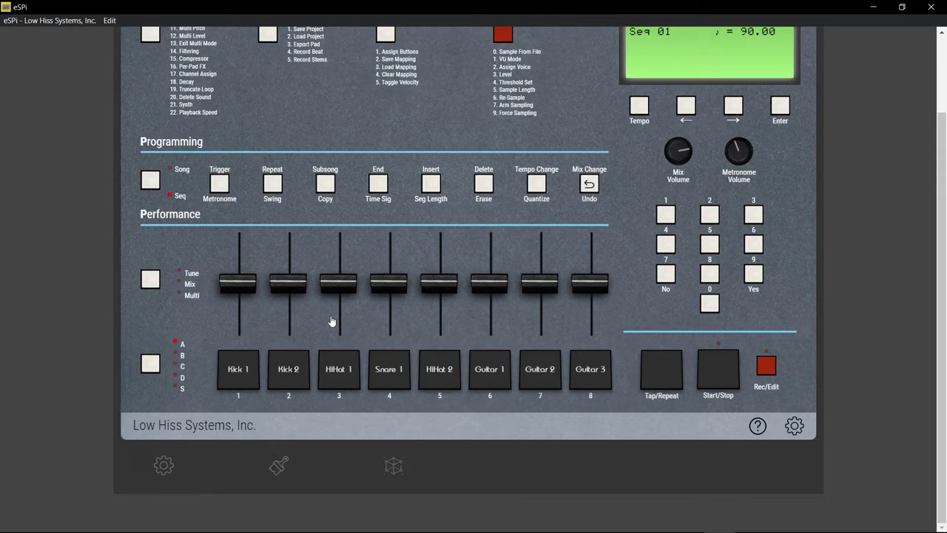
{"action": "scroll", "coordinate": [610, 206], "scroll_direction": "up", "scroll_amount": 3}
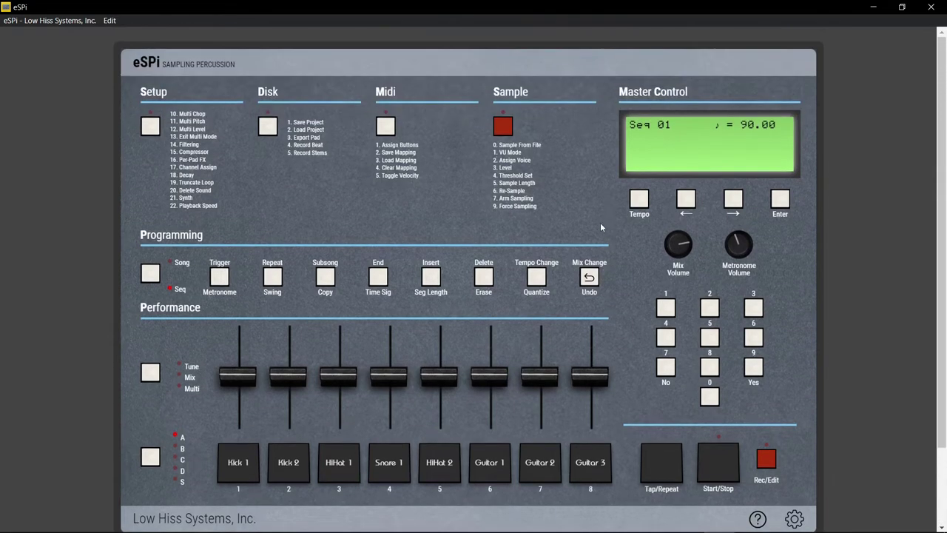
- Browse the available skins from Classic through Sterling, Carbon and Urban SP Camo, closing the gallery without applying any
{"action": "scroll", "coordinate": [600, 222], "scroll_direction": "down", "scroll_amount": 3}
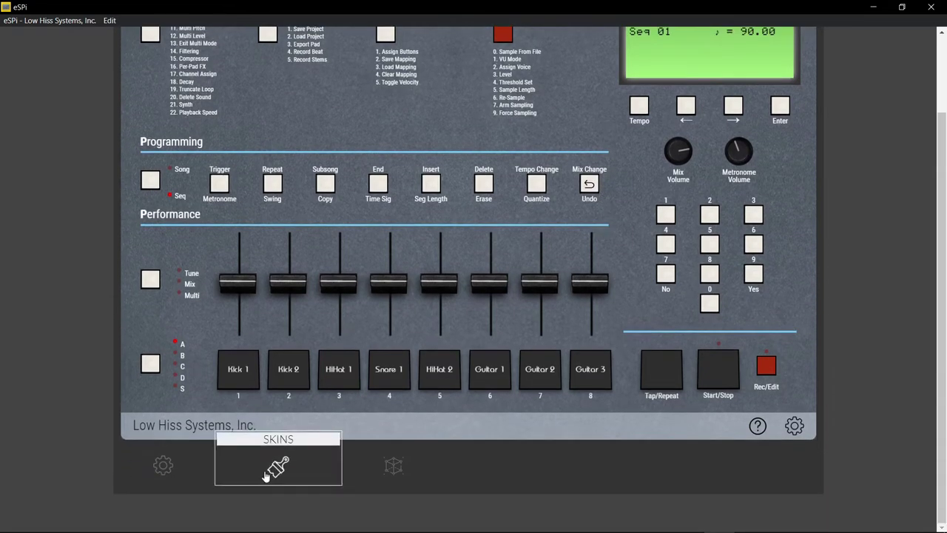
{"action": "left_click", "coordinate": [265, 470]}
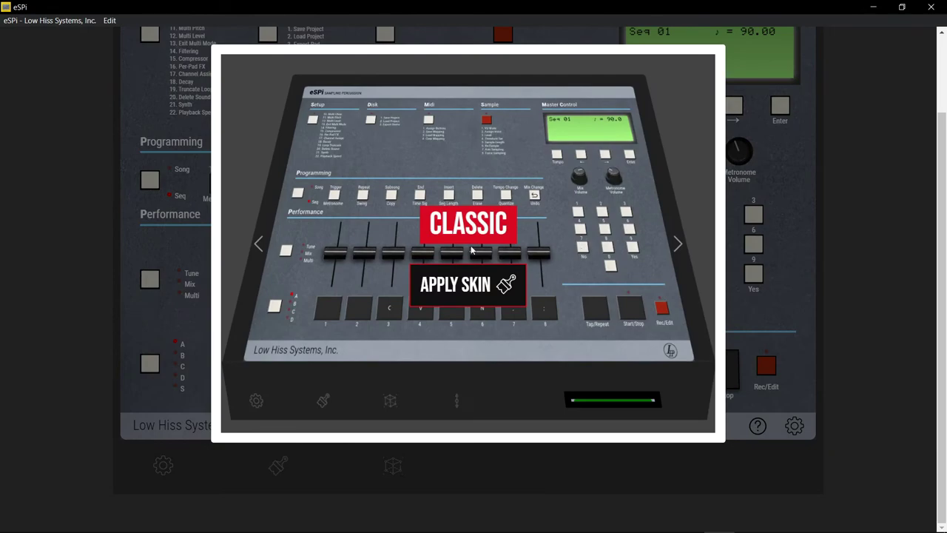
{"action": "left_click", "coordinate": [680, 242]}
{"action": "left_click", "coordinate": [679, 242]}
{"action": "left_click", "coordinate": [681, 246]}
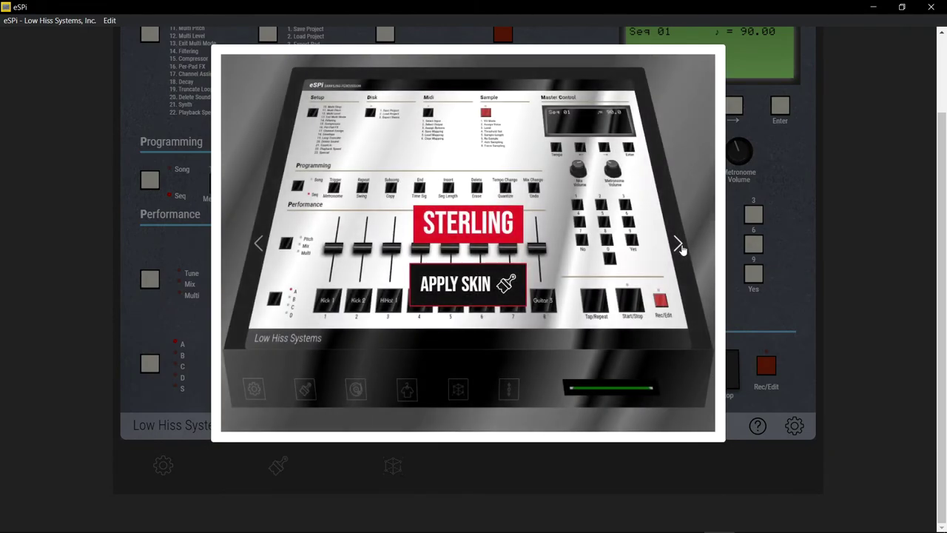
{"action": "left_click", "coordinate": [679, 245]}
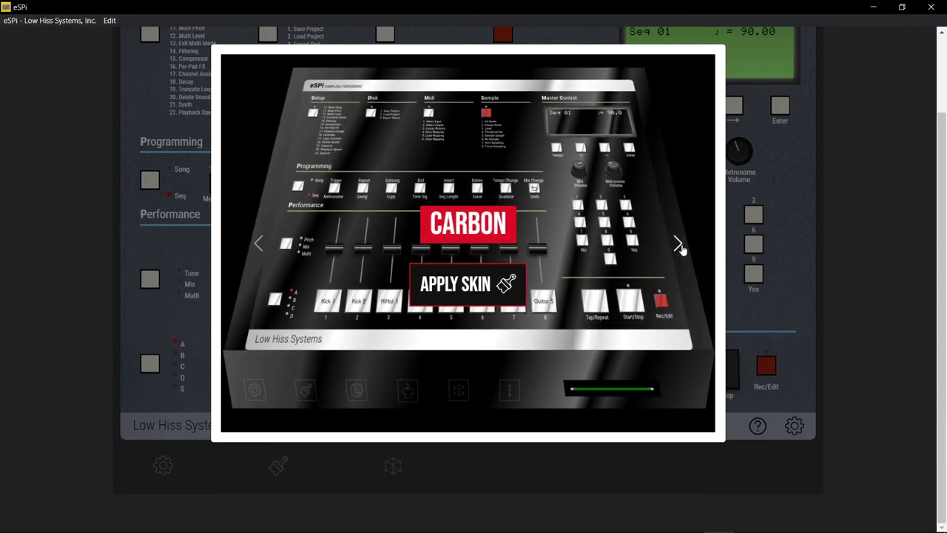
{"action": "left_click", "coordinate": [679, 245]}
{"action": "left_click", "coordinate": [680, 245]}
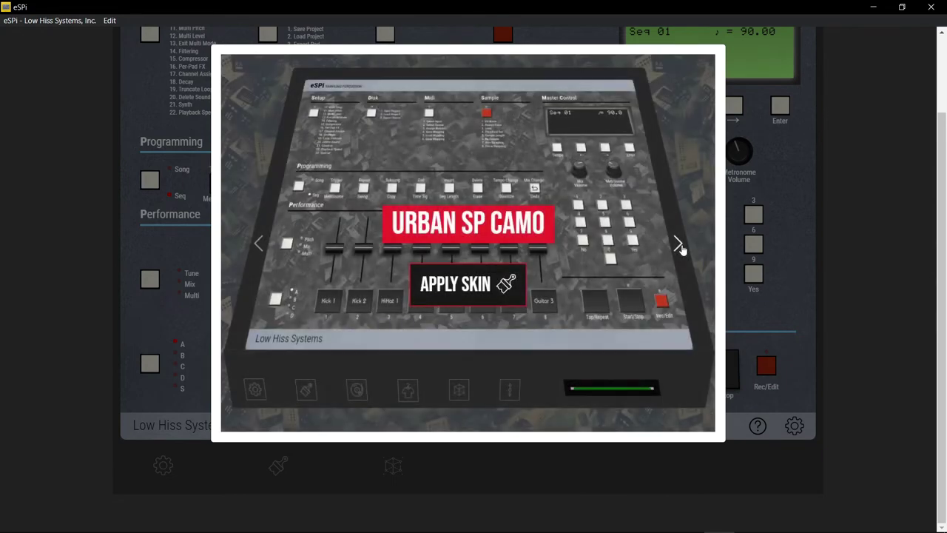
{"action": "left_click", "coordinate": [679, 246]}
{"action": "left_click", "coordinate": [679, 246]}
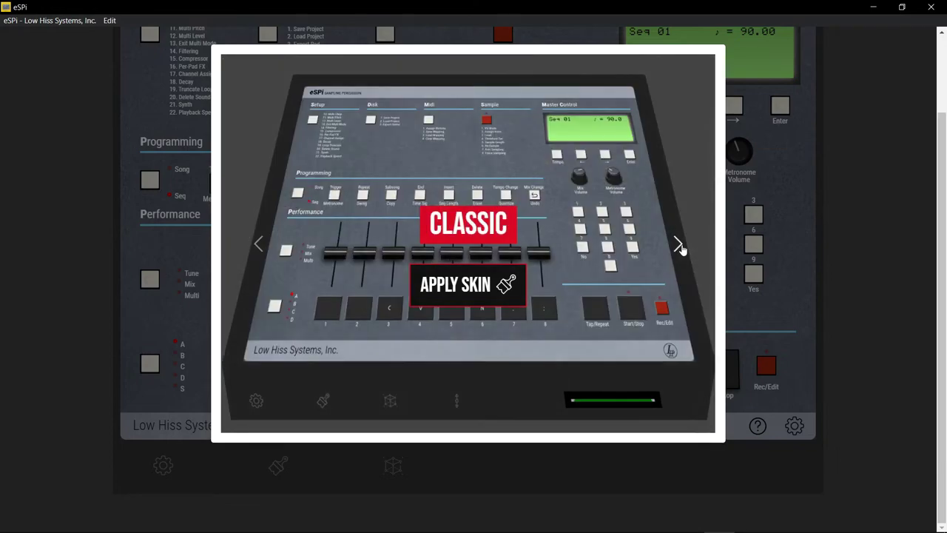
{"action": "left_click", "coordinate": [661, 480]}
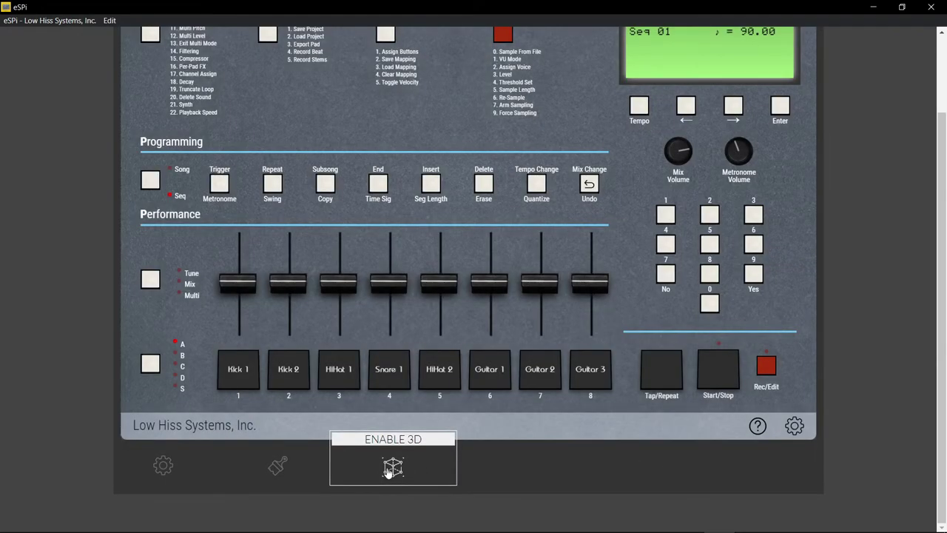
- Toggle the sampler's 3D view on, off and on again
{"action": "left_click", "coordinate": [388, 469]}
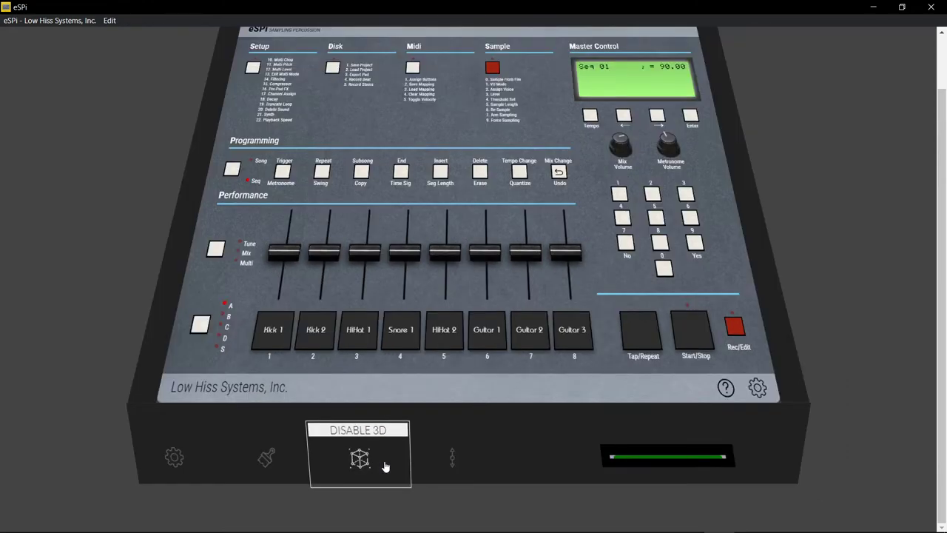
{"action": "left_click", "coordinate": [385, 464]}
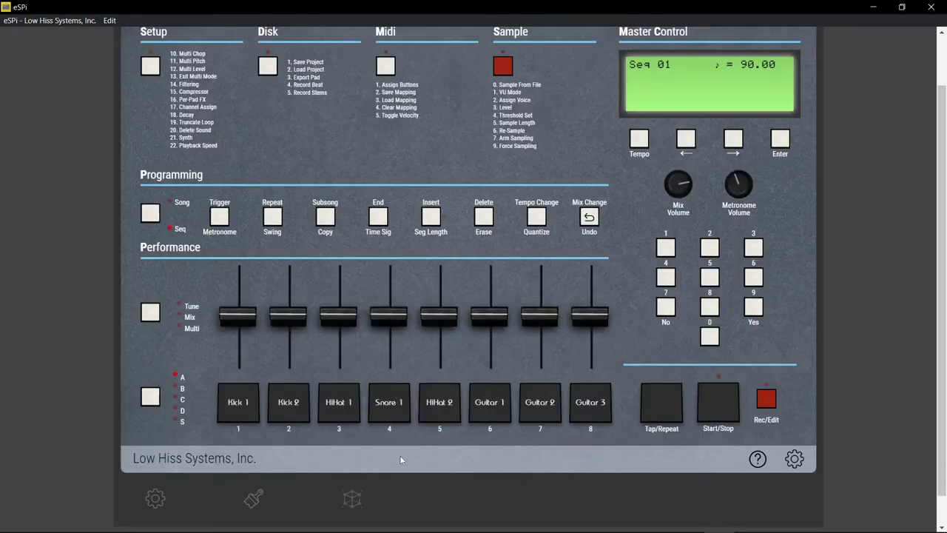
{"action": "left_click", "coordinate": [352, 498]}
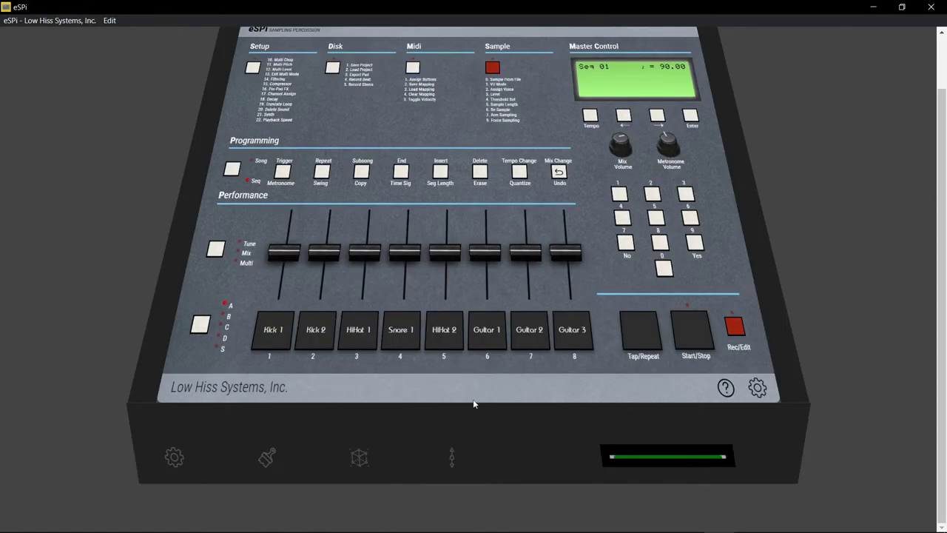
- Adjust the tilt angle of the 3D sampler and return to the flat view
{"action": "mouse_move", "coordinate": [443, 468]}
{"action": "scroll", "coordinate": [443, 468], "scroll_direction": "up", "scroll_amount": 5}
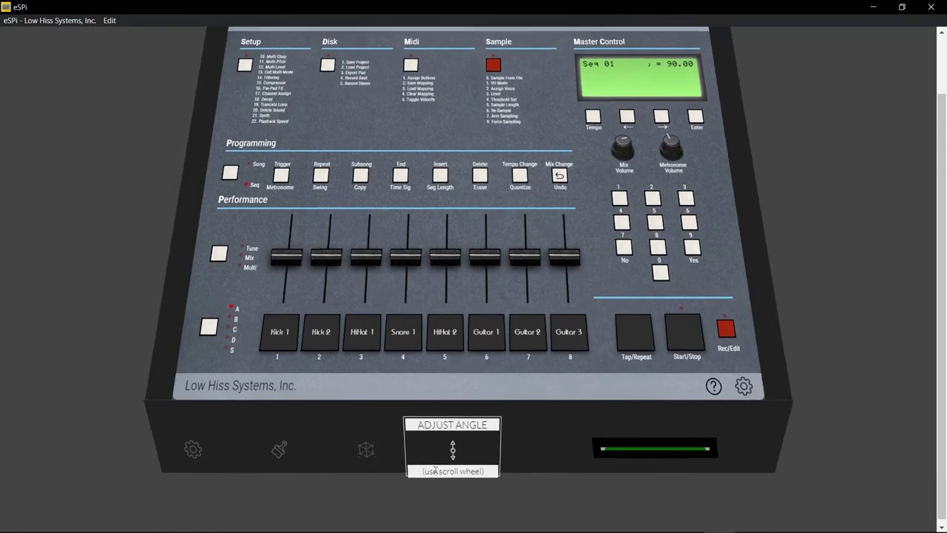
{"action": "scroll", "coordinate": [444, 463], "scroll_direction": "up", "scroll_amount": 4}
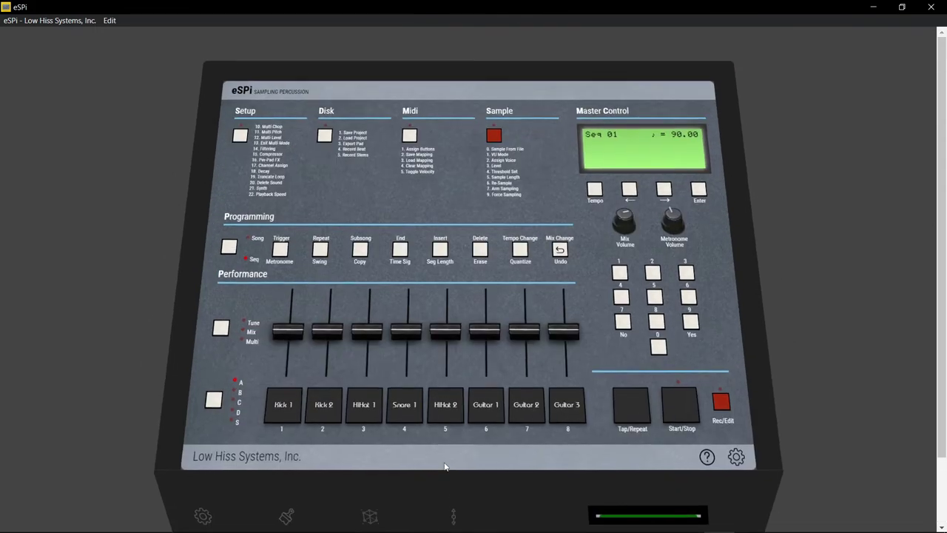
{"action": "scroll", "coordinate": [438, 467], "scroll_direction": "down", "scroll_amount": 4}
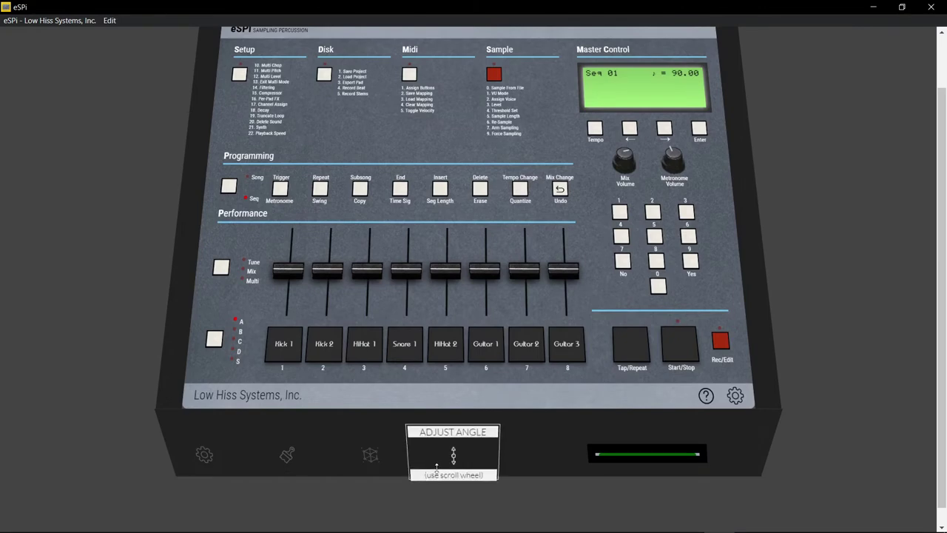
{"action": "left_click", "coordinate": [371, 454]}
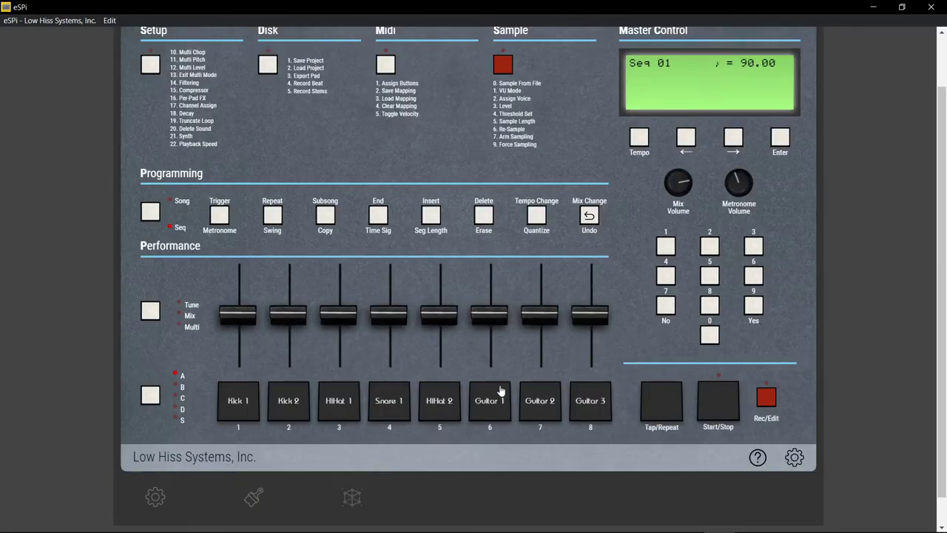
{"action": "left_click_drag", "start_coordinate": [945, 244], "coordinate": [925, 200]}
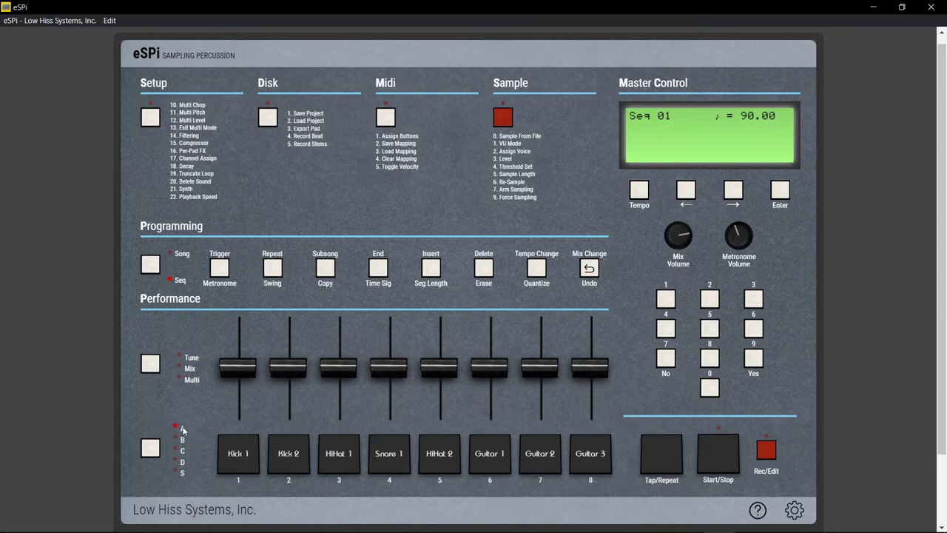
- Switch the faders to Tune mode and sweep the Kick 1 pad's pitch between -16 and positive values, leaving it raised
{"action": "mouse_move", "coordinate": [579, 453]}
{"action": "left_click", "coordinate": [151, 365]}
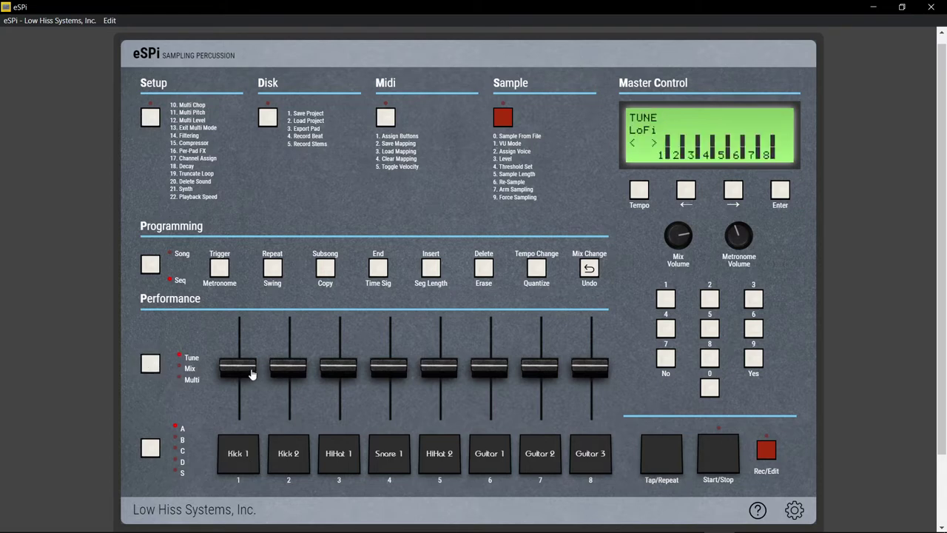
{"action": "scroll", "coordinate": [250, 374], "scroll_direction": "up", "scroll_amount": 3}
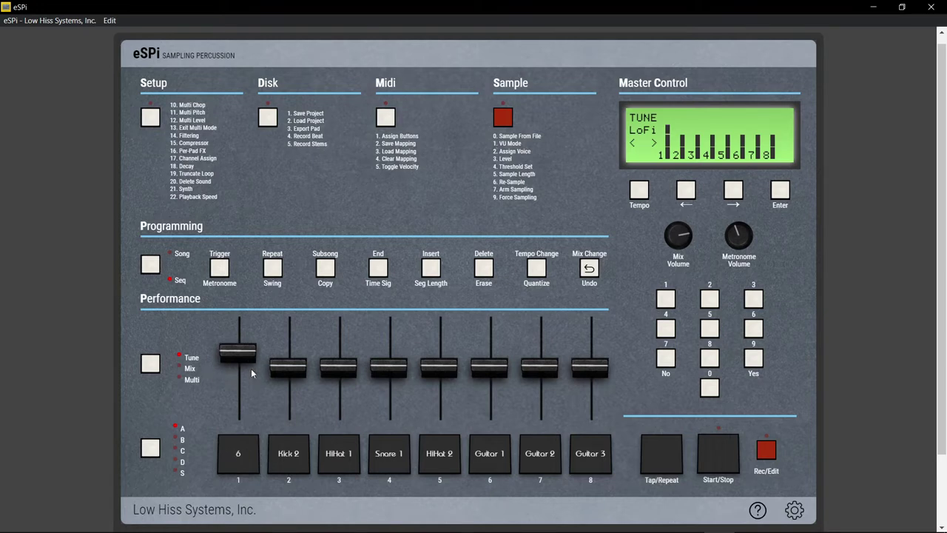
{"action": "scroll", "coordinate": [251, 374], "scroll_direction": "down", "scroll_amount": 6}
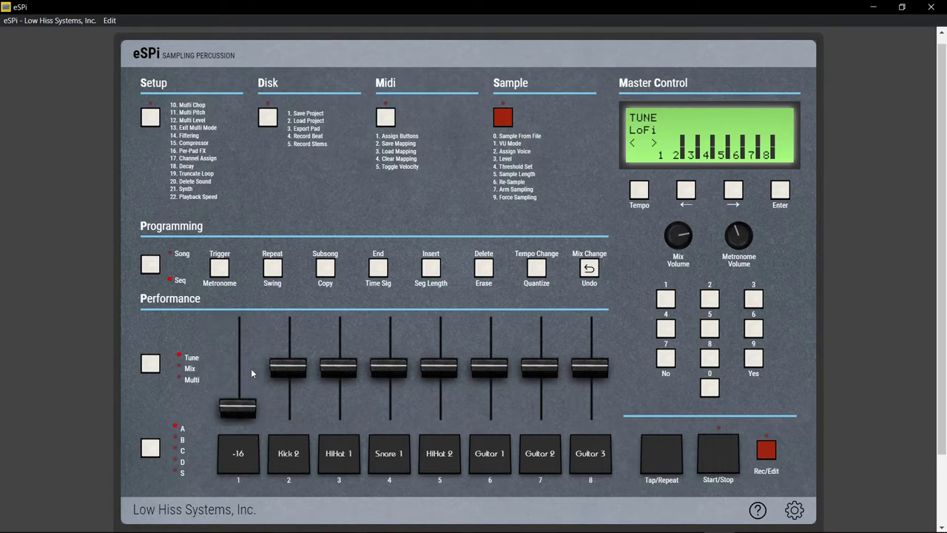
{"action": "scroll", "coordinate": [250, 368], "scroll_direction": "up", "scroll_amount": 4}
{"action": "scroll", "coordinate": [251, 369], "scroll_direction": "down", "scroll_amount": 2}
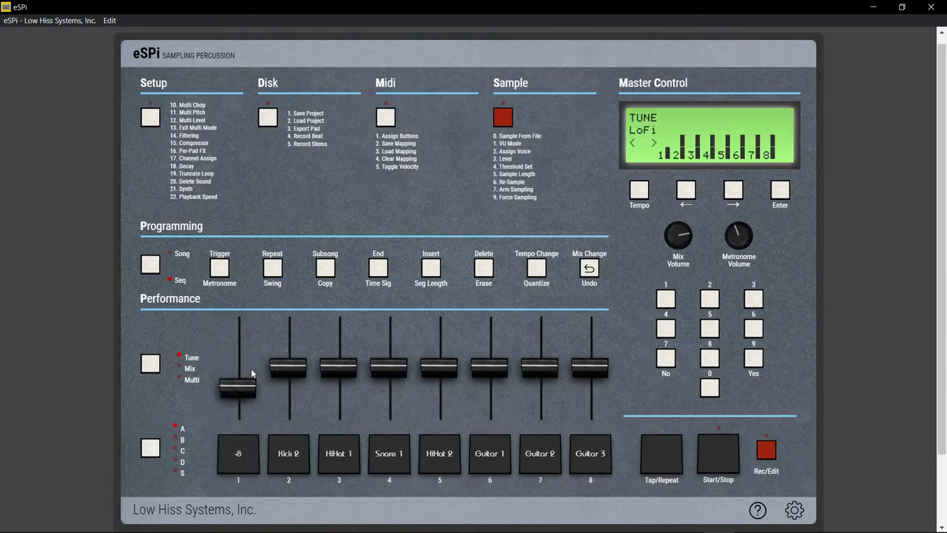
{"action": "scroll", "coordinate": [250, 370], "scroll_direction": "down", "scroll_amount": 2}
{"action": "scroll", "coordinate": [251, 370], "scroll_direction": "up", "scroll_amount": 6}
{"action": "scroll", "coordinate": [251, 374], "scroll_direction": "down", "scroll_amount": 4}
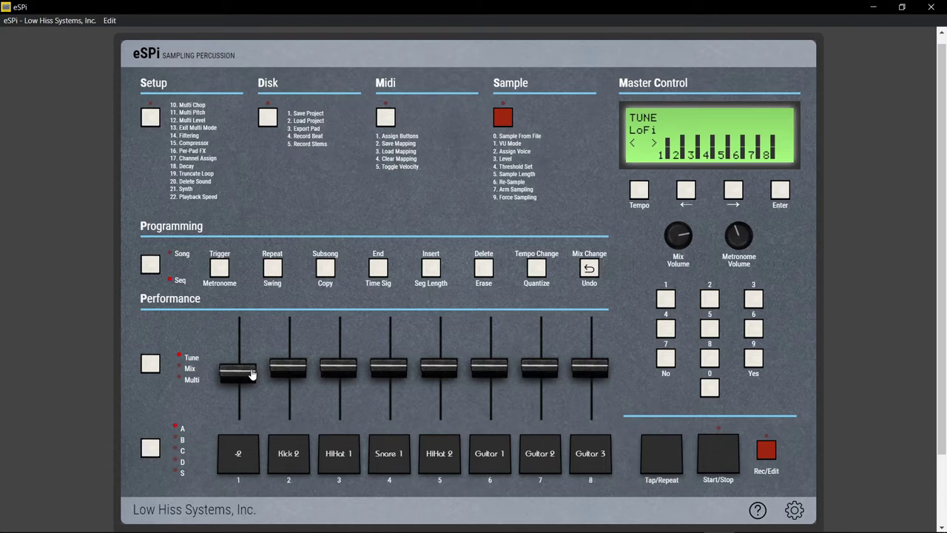
{"action": "scroll", "coordinate": [251, 373], "scroll_direction": "up", "scroll_amount": 5}
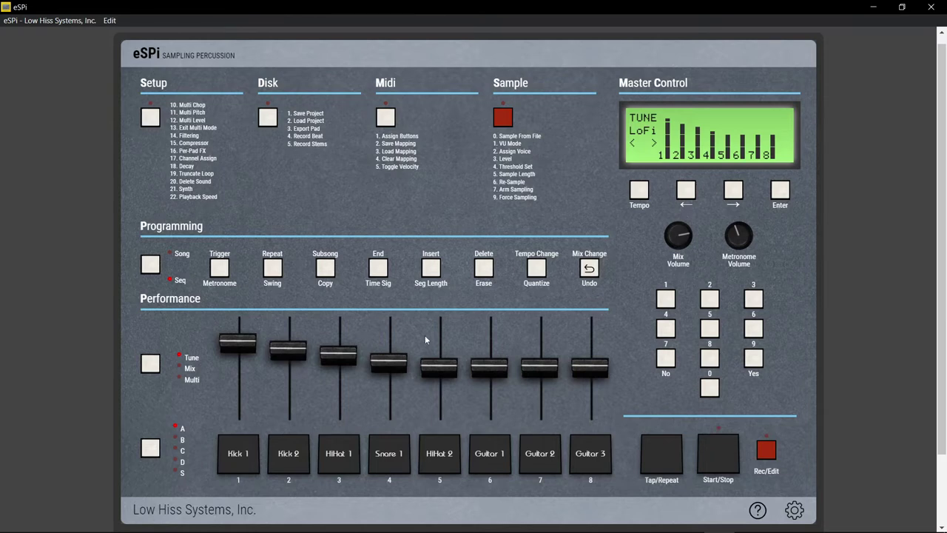
- Enable Multi-Pitch mode for the Kick 1 pad (A1) and confirm it
{"action": "left_click", "coordinate": [248, 458]}
{"action": "left_click", "coordinate": [190, 124]}
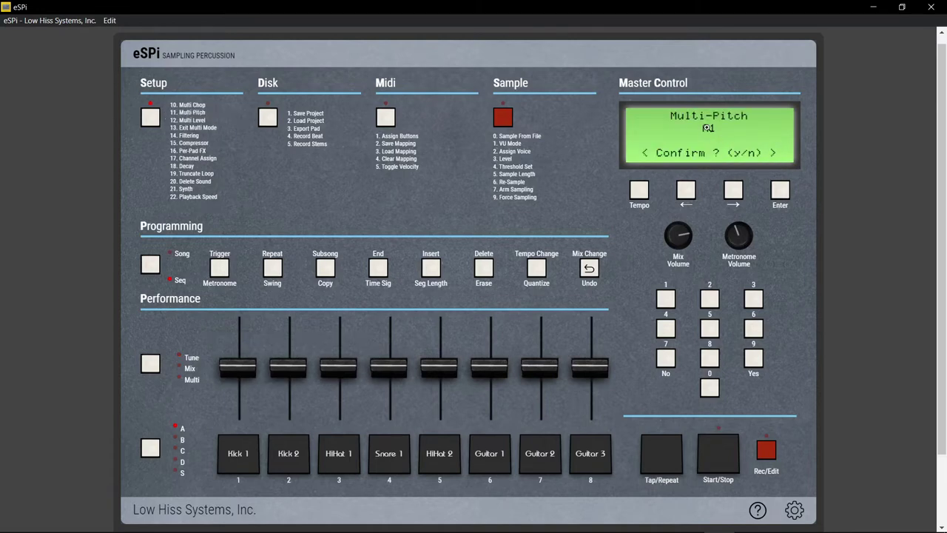
{"action": "left_click", "coordinate": [755, 360]}
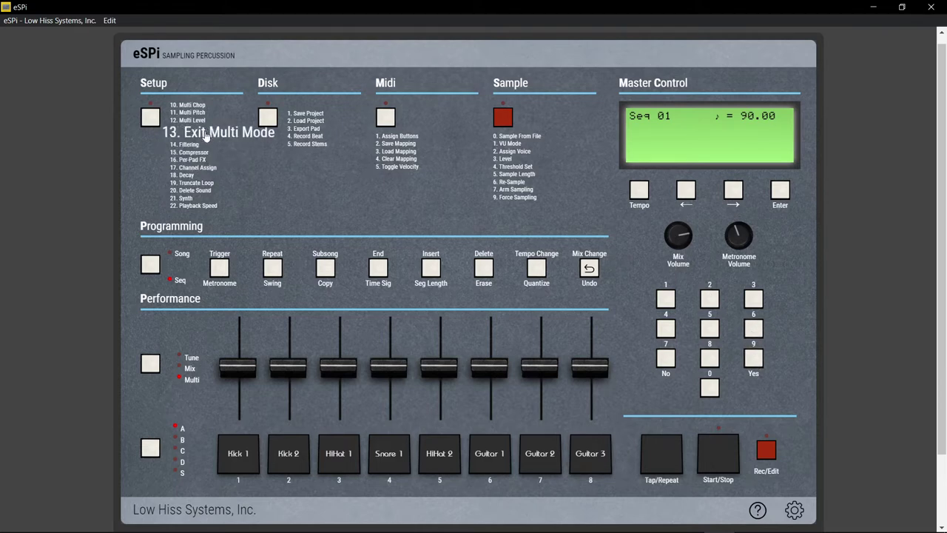
- Exit Multi Mode for the Kick 1 pad and confirm
{"action": "left_click", "coordinate": [228, 140]}
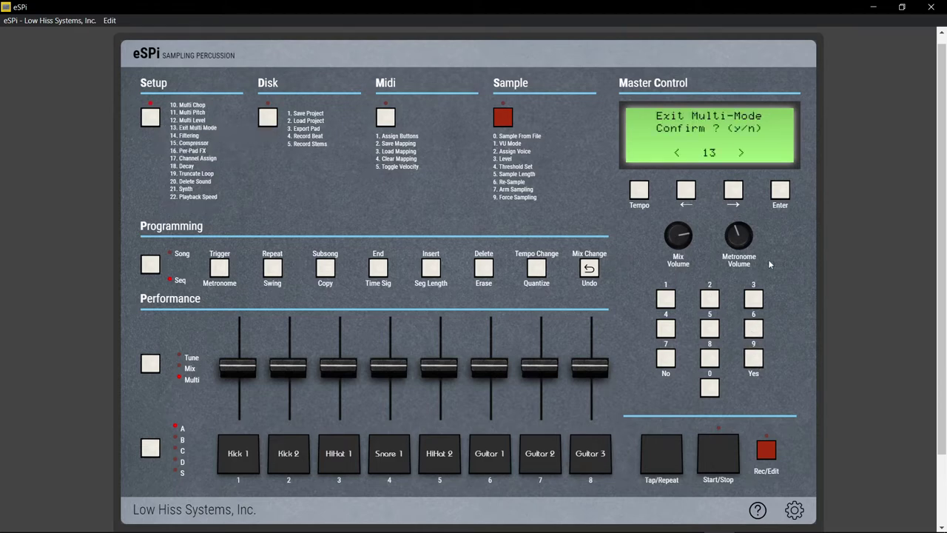
{"action": "left_click", "coordinate": [753, 360]}
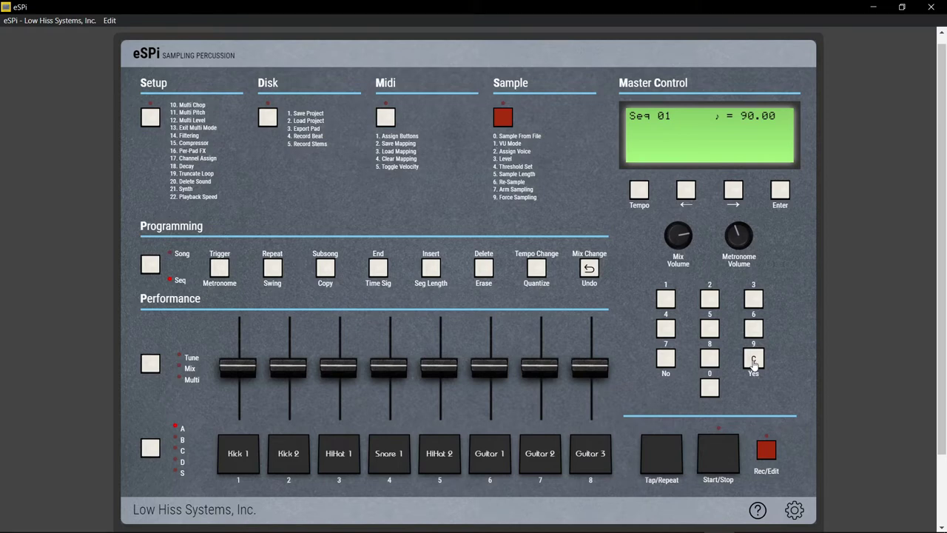
- Show the faders in Tune mode and go through pad bank B to bank C
{"action": "left_click", "coordinate": [150, 363]}
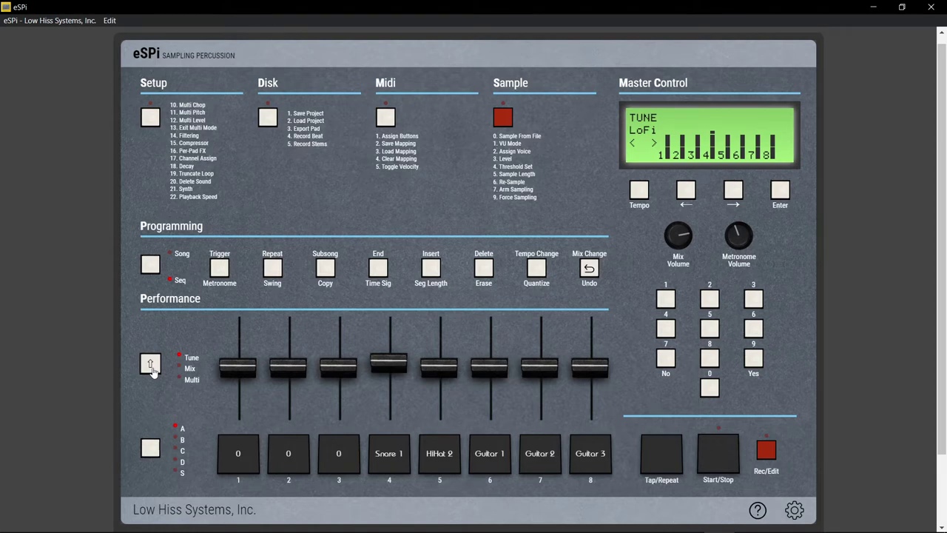
{"action": "left_click", "coordinate": [178, 460]}
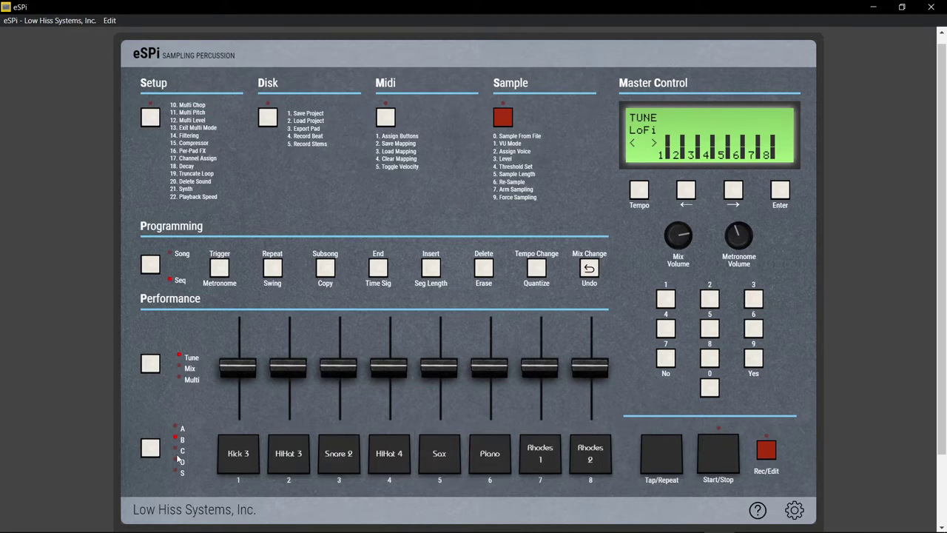
{"action": "left_click", "coordinate": [178, 460]}
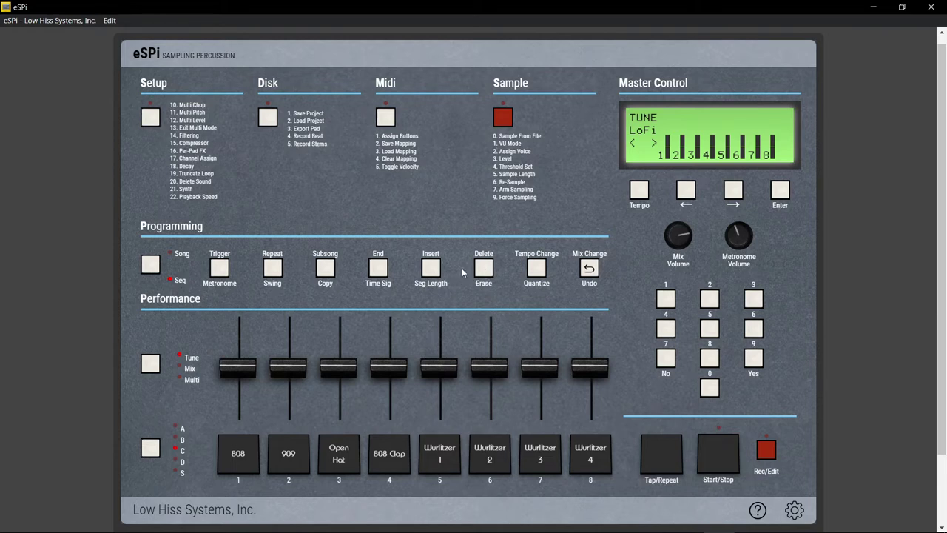
- Try longer segment lengths for segment 1 and bring the length back to 2 bars
{"action": "left_click", "coordinate": [432, 271]}
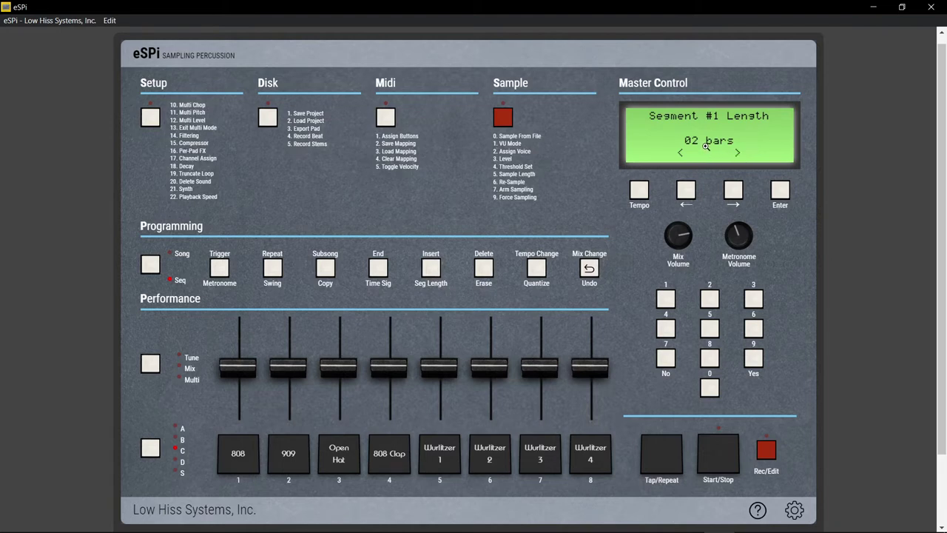
{"action": "left_click", "coordinate": [744, 153]}
{"action": "left_click", "coordinate": [733, 190]}
{"action": "left_click", "coordinate": [732, 191]}
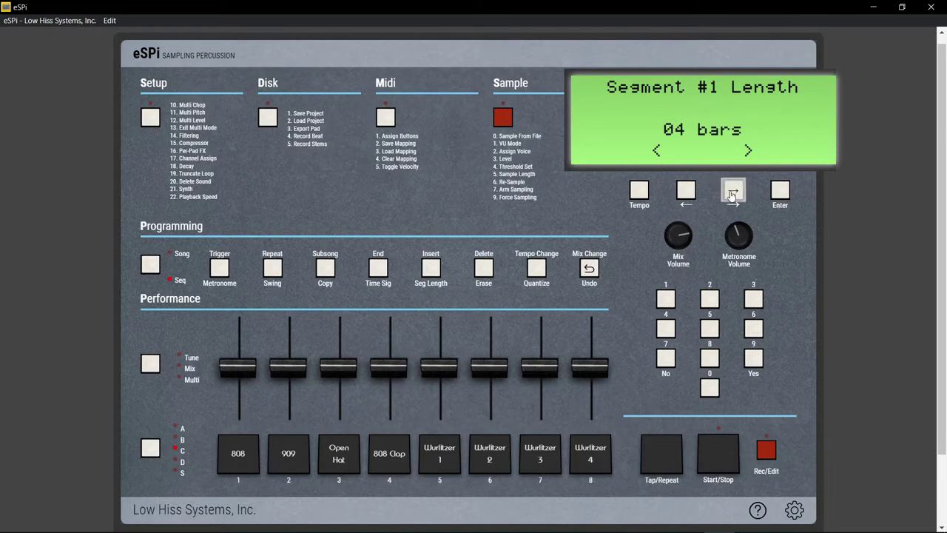
{"action": "left_click", "coordinate": [733, 191]}
{"action": "left_click", "coordinate": [732, 191]}
{"action": "left_click", "coordinate": [732, 191]}
{"action": "left_click", "coordinate": [732, 191]}
{"action": "left_click", "coordinate": [683, 191]}
{"action": "left_click", "coordinate": [683, 192]}
{"action": "left_click", "coordinate": [684, 191]}
{"action": "left_click", "coordinate": [684, 192]}
{"action": "left_click", "coordinate": [684, 191]}
{"action": "left_click", "coordinate": [683, 192]}
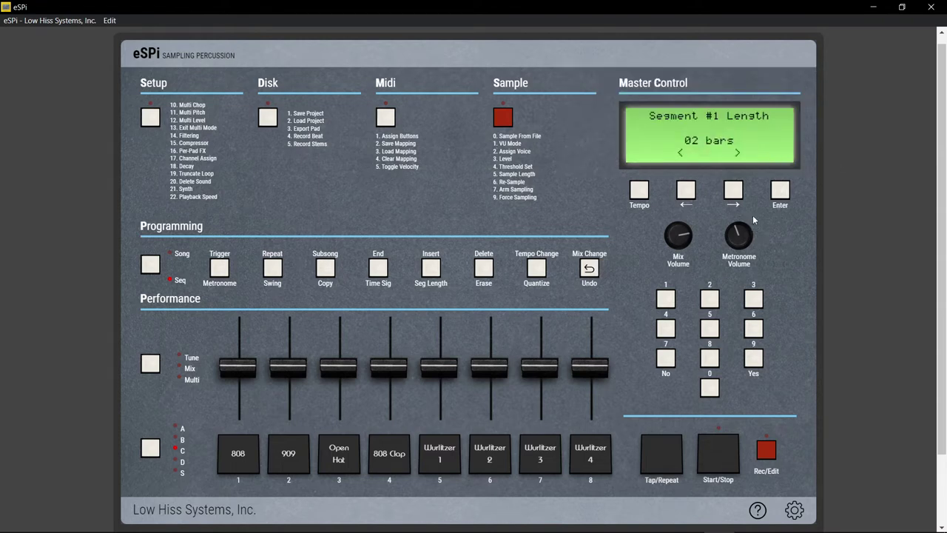
- Load a saved .espi beat project from the sp12 folder
{"action": "scroll", "coordinate": [654, 251], "scroll_direction": "up", "scroll_amount": 1}
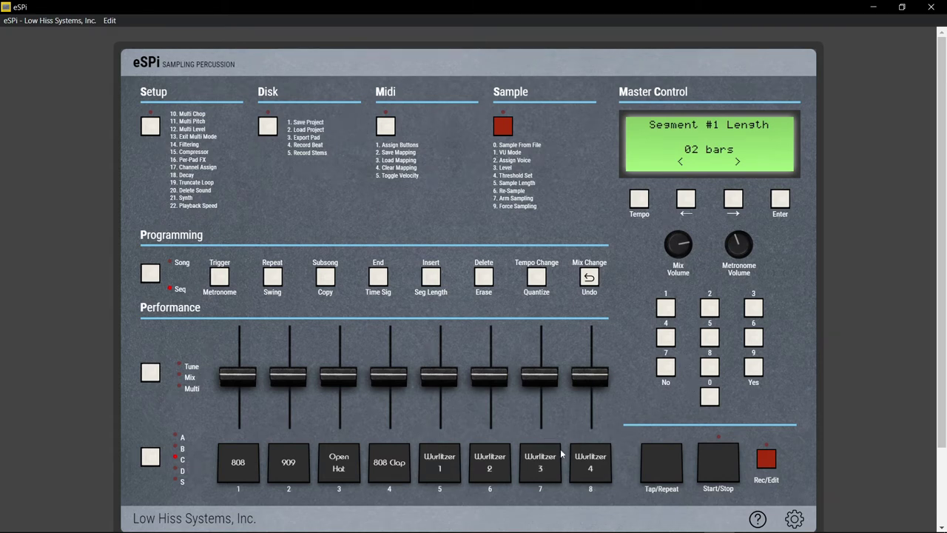
{"action": "left_click", "coordinate": [305, 130]}
{"action": "left_click", "coordinate": [751, 368]}
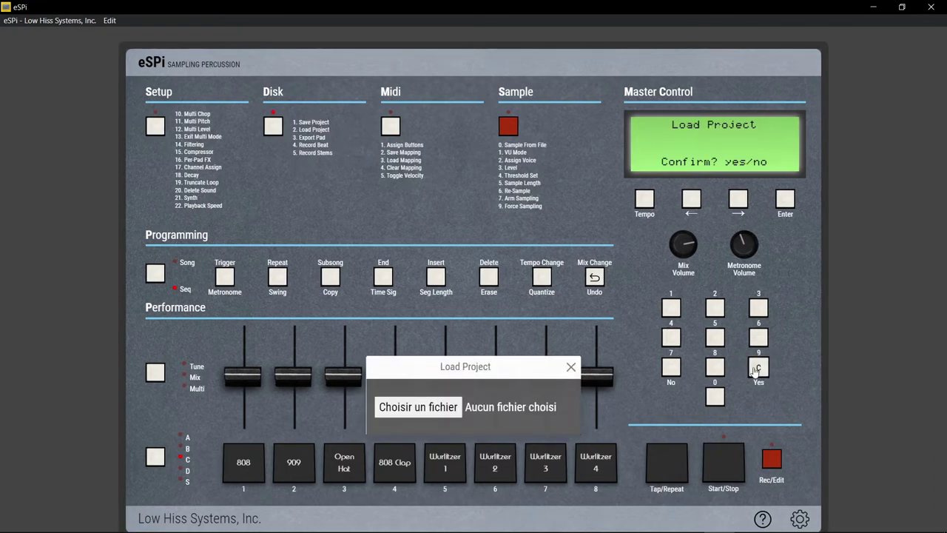
{"action": "left_click", "coordinate": [418, 407]}
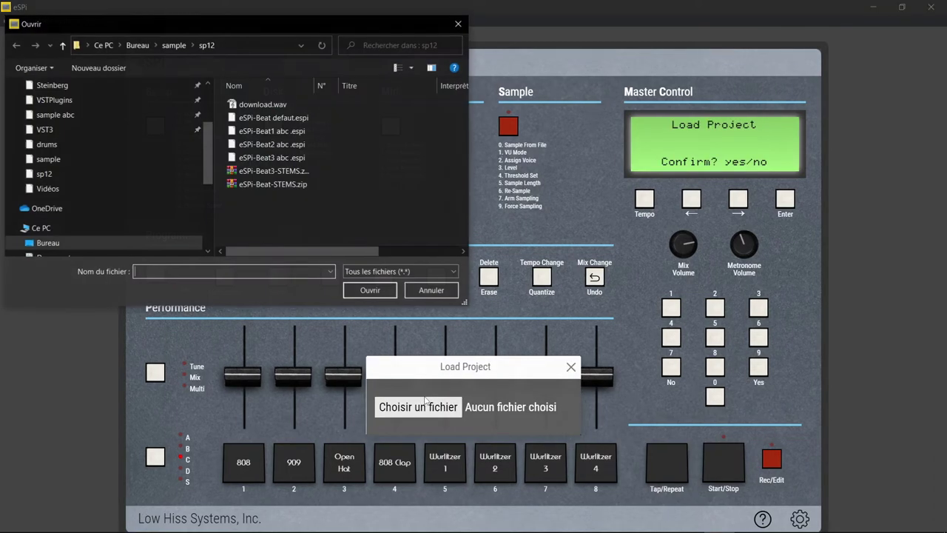
{"action": "left_click", "coordinate": [287, 124]}
{"action": "left_click", "coordinate": [370, 290]}
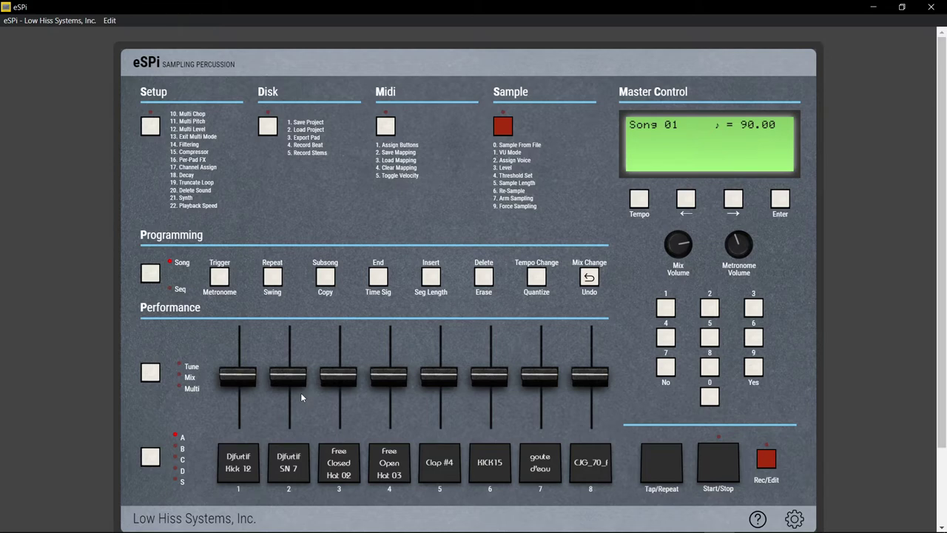
- View bank B of the loaded project, return to bank A and audition its pads one by one
{"action": "key", "text": "b"}
{"action": "key", "text": "z"}
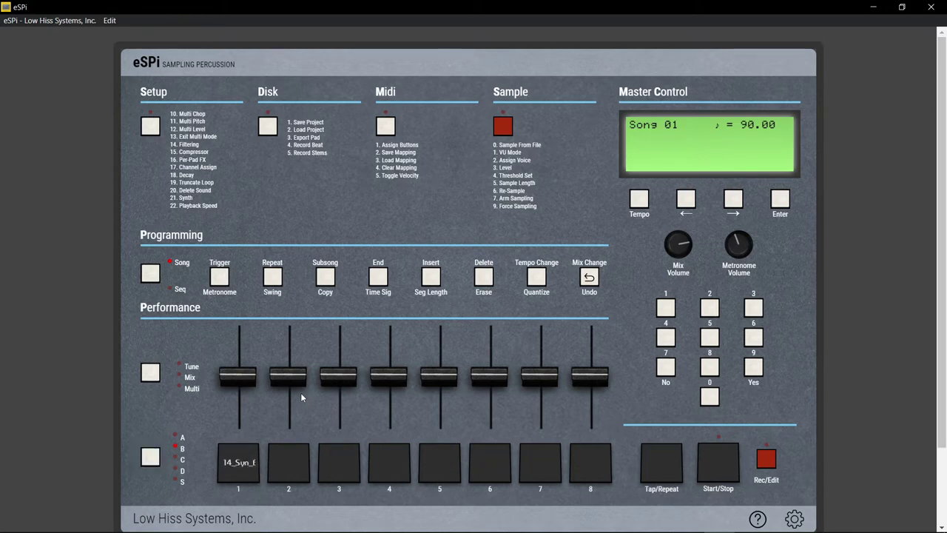
{"action": "key", "text": "a"}
{"action": "key", "text": "z"}
{"action": "key", "text": "x"}
{"action": "key", "text": "c"}
{"action": "key", "text": "c"}
{"action": "key", "text": "v"}
{"action": "key", "text": "b"}
{"action": "key", "text": "n"}
{"action": "key", "text": "m"}
{"action": "key", "text": "comma"}
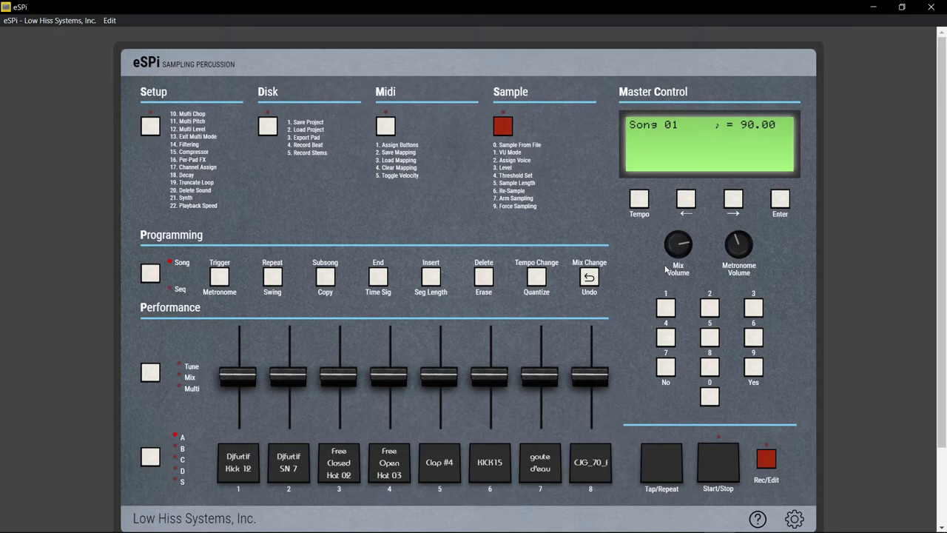
- Switch the faders to Tune mode, adjust the pitch of the kick on pad 1 and lower the snare on pad 2
{"action": "left_click", "coordinate": [149, 374]}
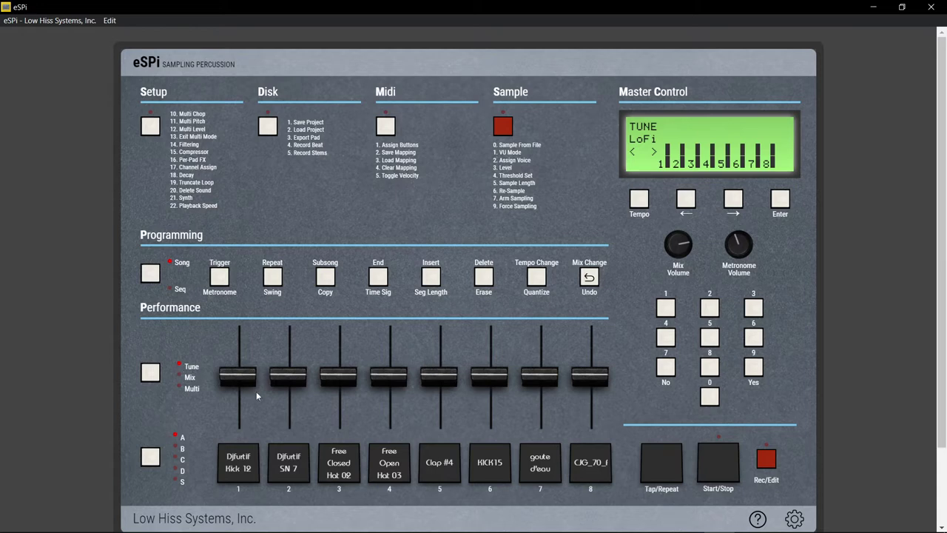
{"action": "mouse_move", "coordinate": [250, 394]}
{"action": "left_mouse_down"}
{"action": "mouse_move", "coordinate": [250, 366]}
{"action": "mouse_move", "coordinate": [239, 404]}
{"action": "mouse_move", "coordinate": [238, 371]}
{"action": "mouse_move", "coordinate": [236, 382]}
{"action": "left_mouse_up"}
{"action": "left_click_drag", "start_coordinate": [299, 377], "coordinate": [292, 397]}
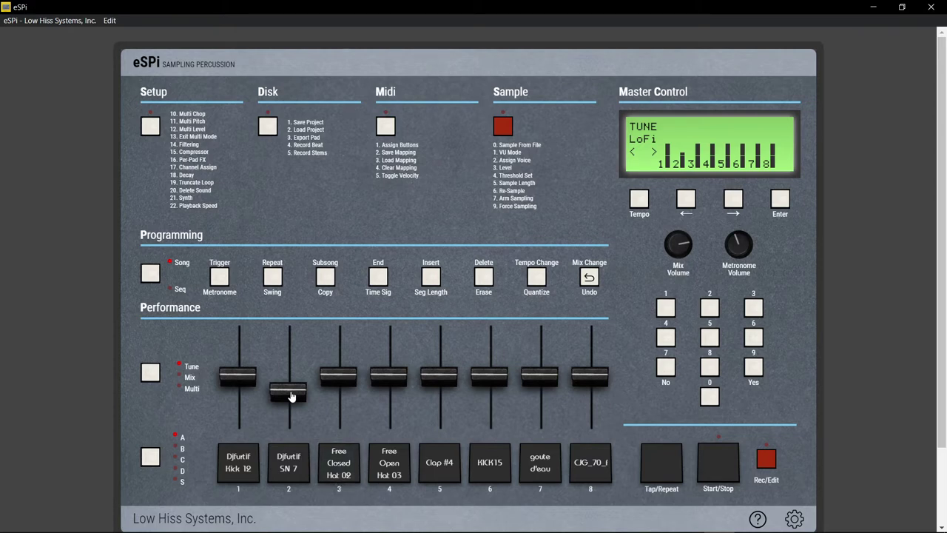
- Switch from Song to Seq mode, start sequence 01 and try the kick and snare pads over it
{"action": "left_click", "coordinate": [150, 274]}
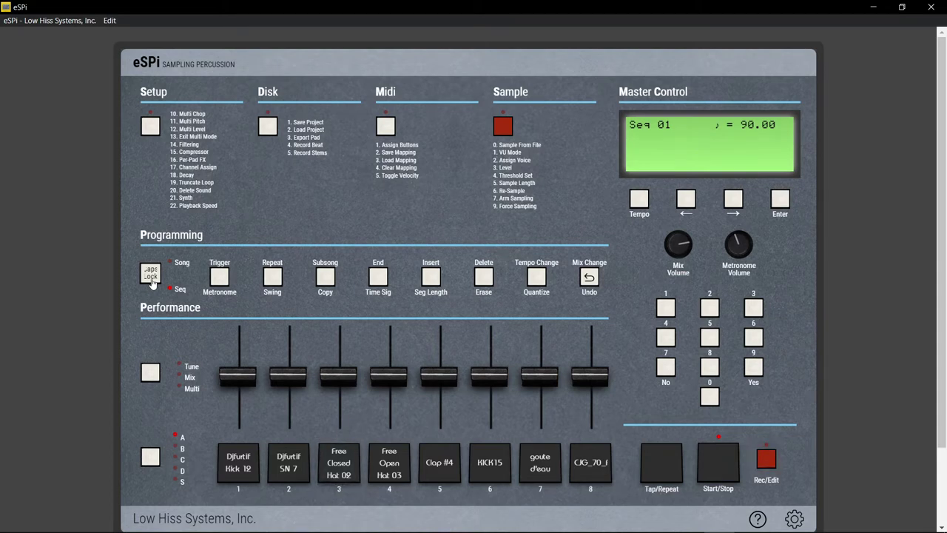
{"action": "key", "text": "space"}
{"action": "key", "text": "1"}
{"action": "key", "text": "2"}
- Record a live drum pattern with the kick, snare and hi-hat pads into sequence 01 and stop playback
{"action": "key", "text": "r"}
{"action": "key", "text": "1"}
{"action": "key", "text": "2"}
{"action": "key", "text": "3"}
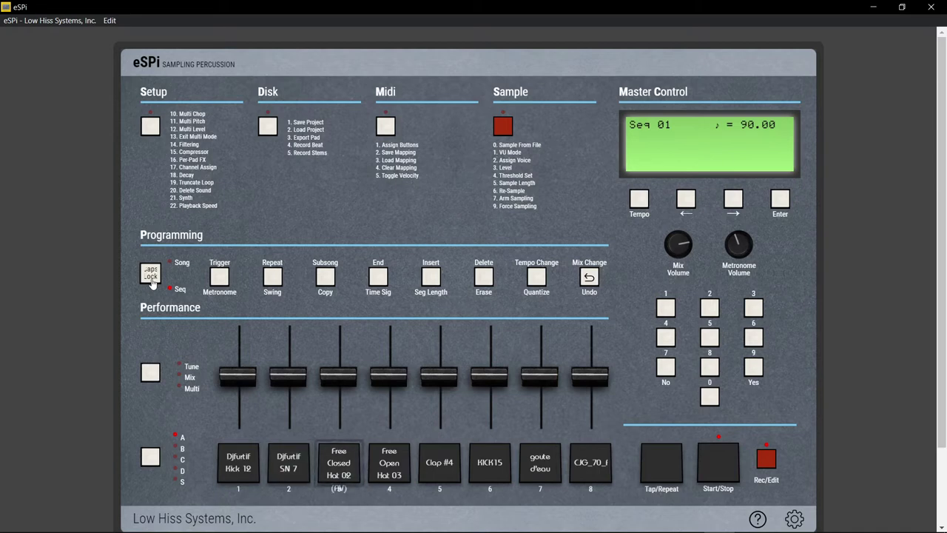
{"action": "key", "text": "2"}
{"action": "key", "text": "1"}
{"action": "key", "text": "2"}
{"action": "key", "text": "1"}
{"action": "key", "text": "2"}
{"action": "key", "text": "1"}
{"action": "key", "text": "3"}
{"action": "key", "text": "2"}
{"action": "key", "text": "1"}
{"action": "key", "text": "2"}
{"action": "key", "text": "1"}
{"action": "key", "text": "2"}
{"action": "key", "text": "1"}
{"action": "key", "text": "2"}
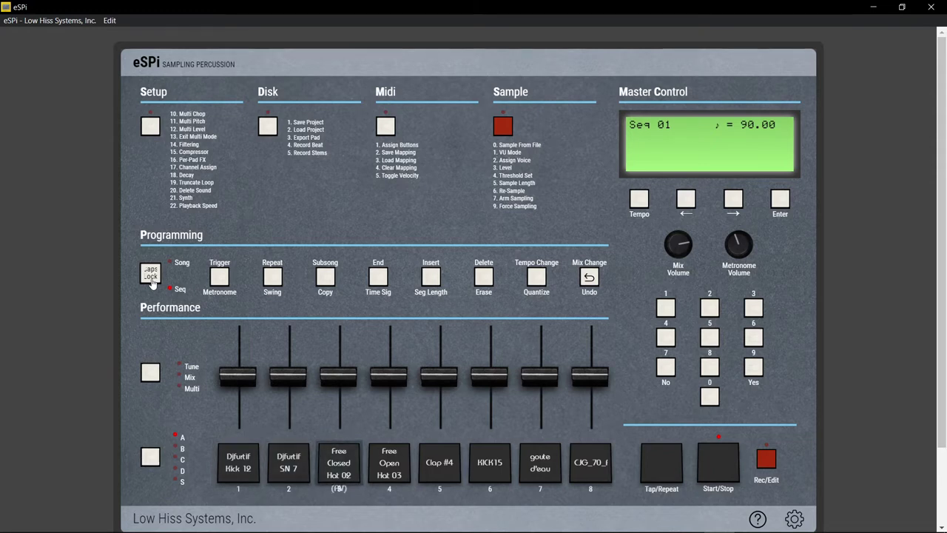
{"action": "key", "text": "2"}
{"action": "key", "text": "1"}
{"action": "key", "text": "2"}
{"action": "key", "text": "1"}
{"action": "key", "text": "1"}
{"action": "key", "text": "4"}
{"action": "key", "text": "2"}
{"action": "key", "text": "1"}
{"action": "key", "text": "4"}
{"action": "key", "text": "2"}
{"action": "key", "text": "1"}
{"action": "key", "text": "3"}
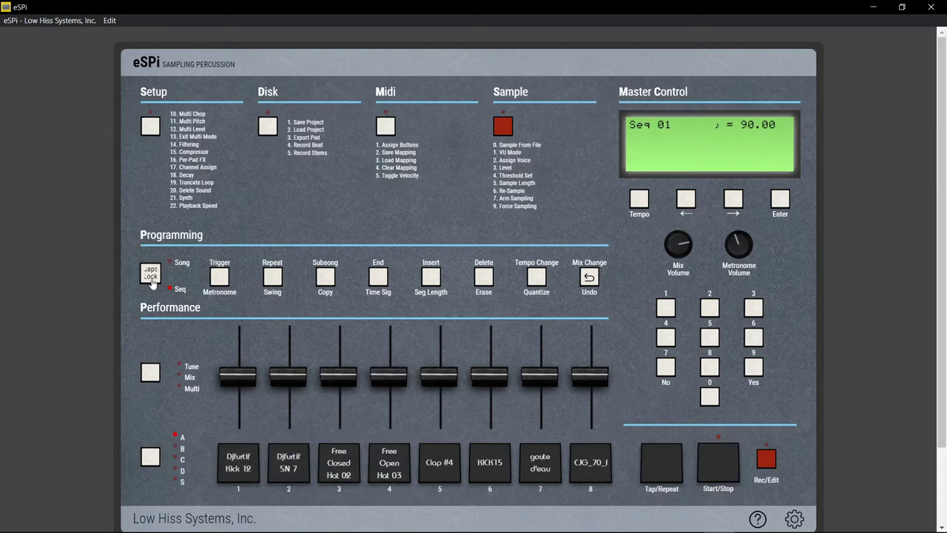
{"action": "key", "text": "space"}
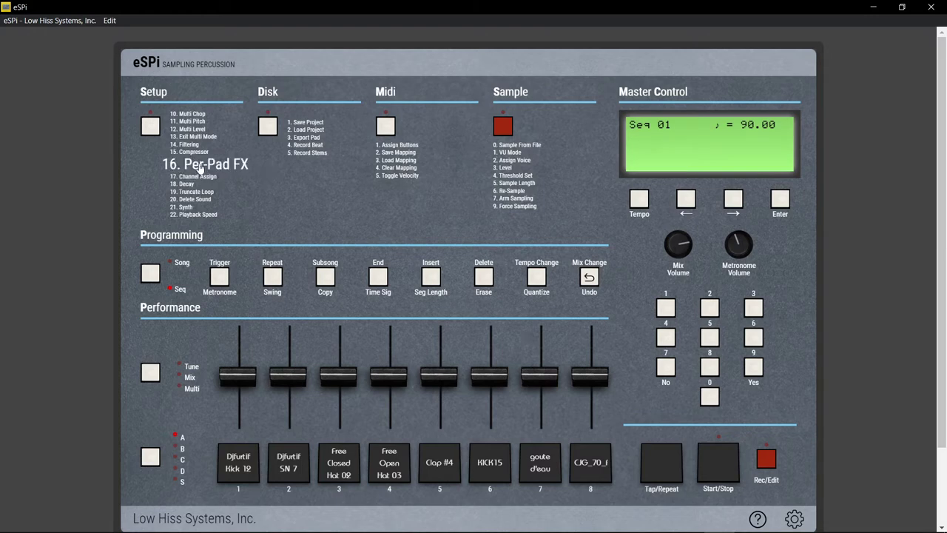
- Apply the Small Drum Room reverb to pad A7 with 87% wet and 50% dry and listen to it
{"action": "left_click", "coordinate": [200, 168]}
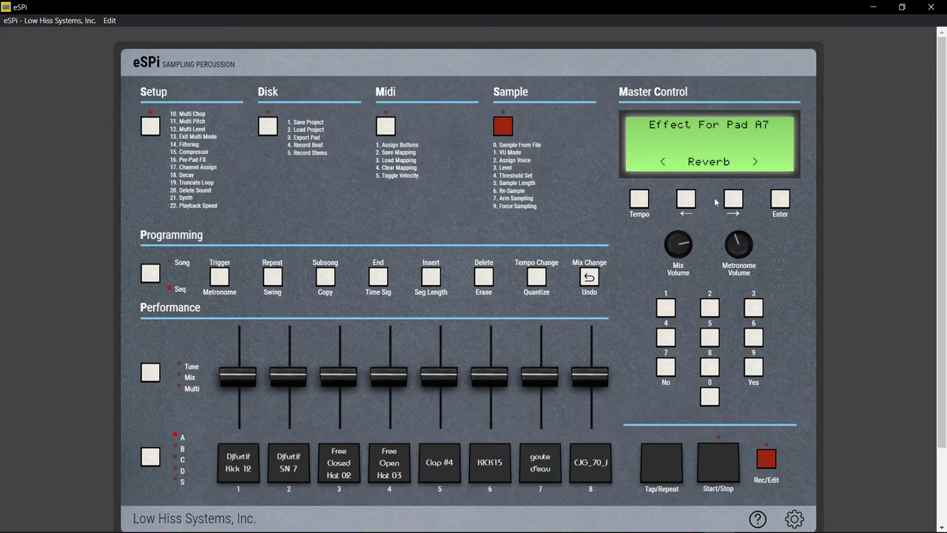
{"action": "left_click", "coordinate": [752, 365]}
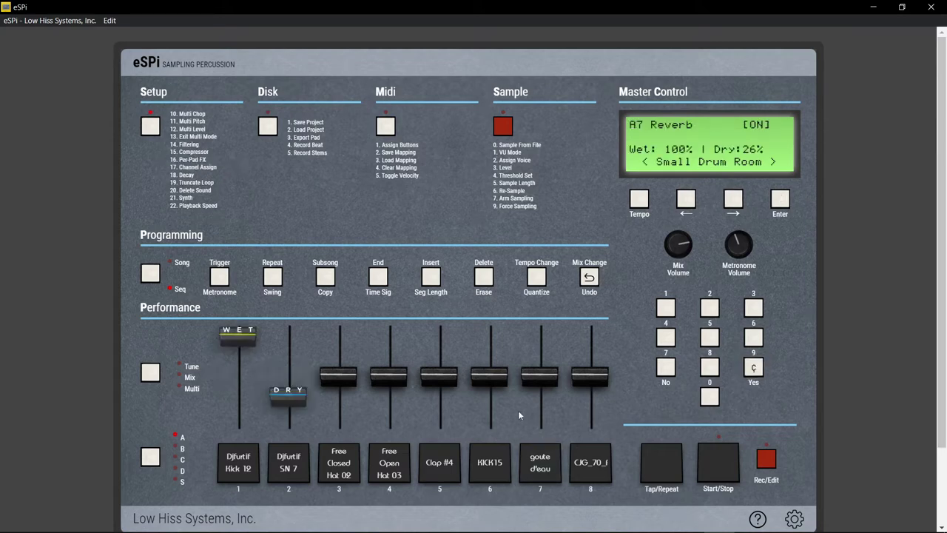
{"action": "left_click_drag", "start_coordinate": [275, 402], "coordinate": [249, 358]}
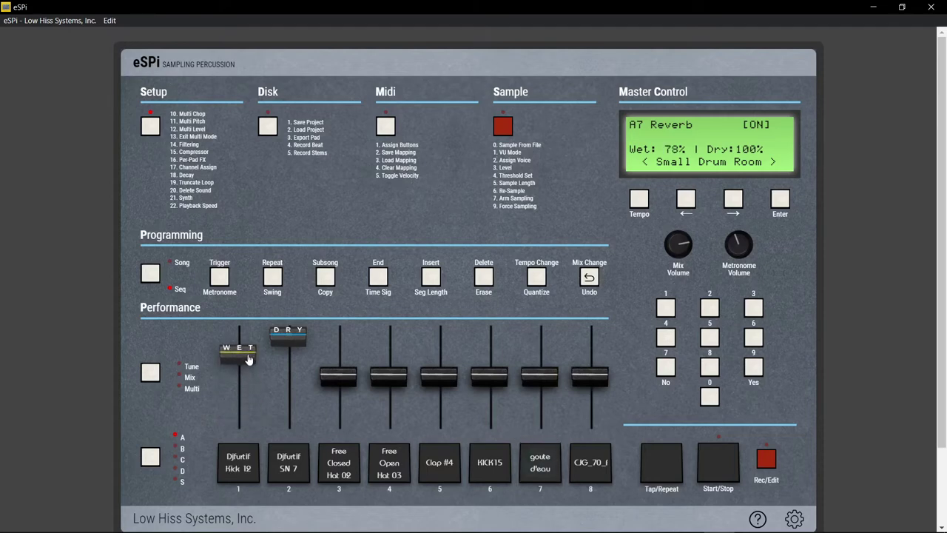
{"action": "left_click_drag", "start_coordinate": [249, 359], "coordinate": [281, 382]}
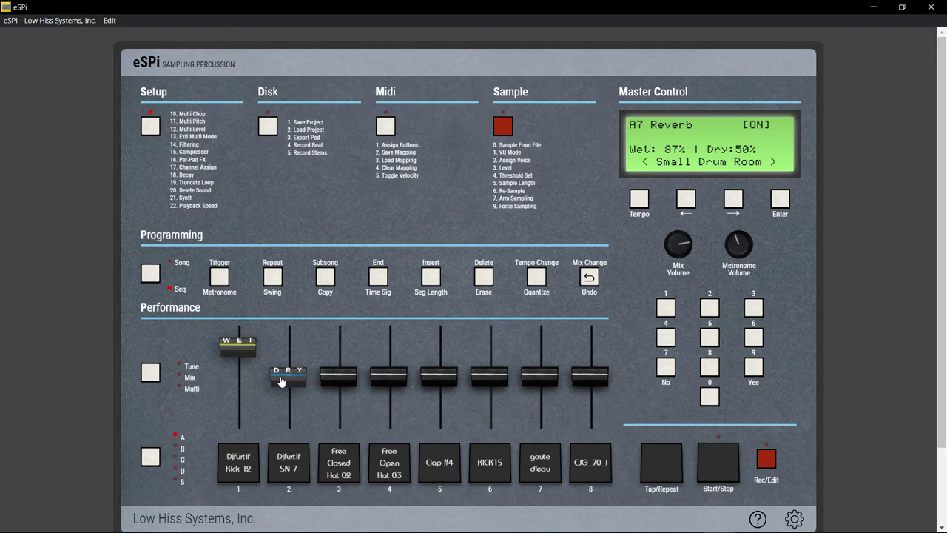
{"action": "key", "text": "space"}
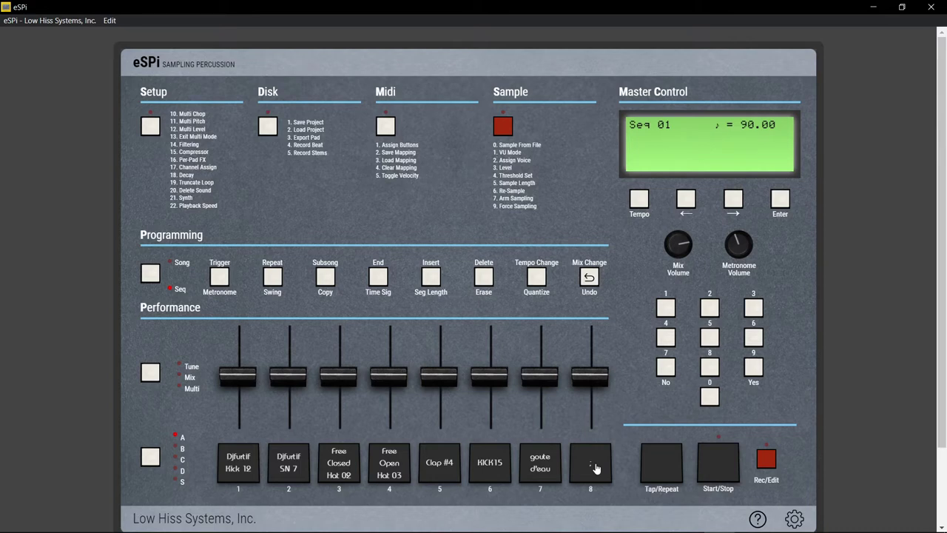
- Select the sample on pad A8 and enable Multi-Chop for it
{"action": "left_click", "coordinate": [596, 468]}
{"action": "left_click", "coordinate": [150, 126]}
{"action": "left_click", "coordinate": [189, 124]}
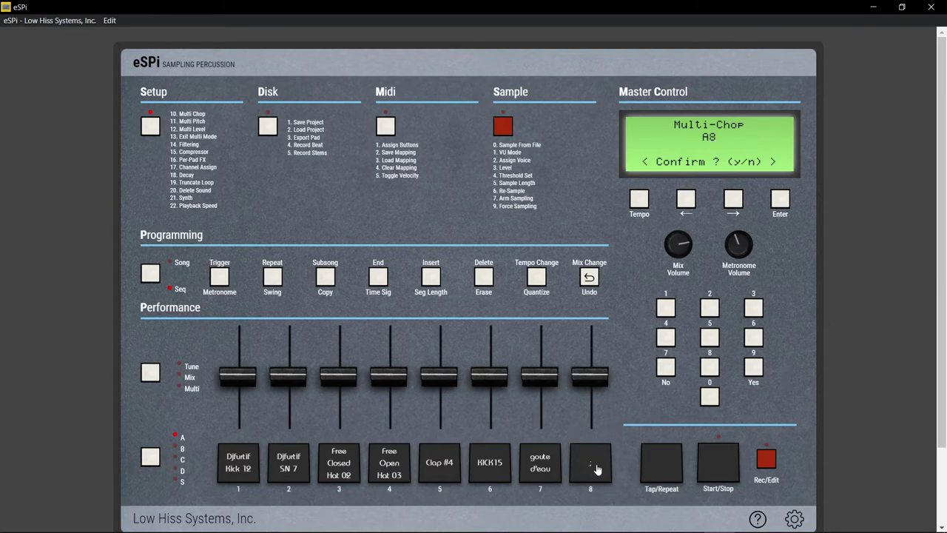
{"action": "left_click", "coordinate": [754, 368]}
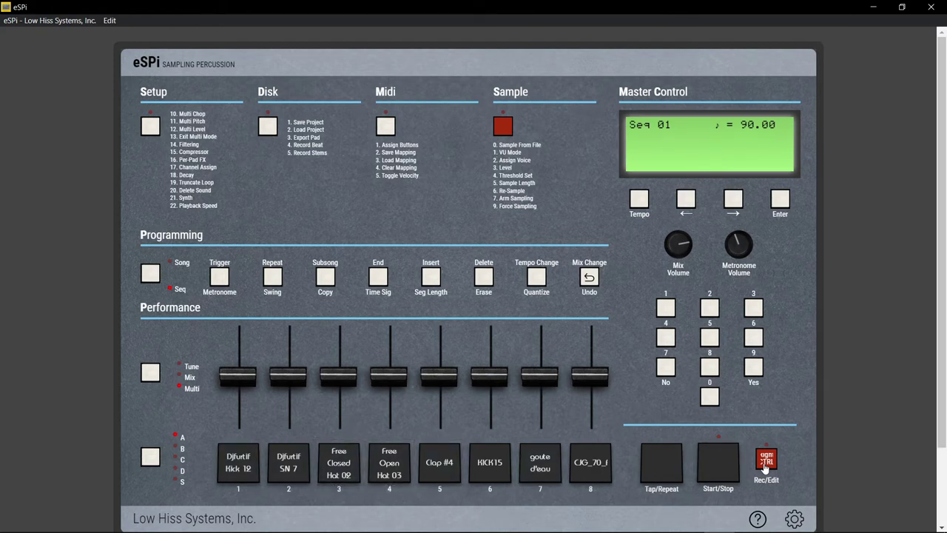
- Run a recording pass with the A8 chops in sequence 01 and switch to sequence 02
{"action": "left_click", "coordinate": [765, 466]}
{"action": "left_click", "coordinate": [718, 472]}
{"action": "left_click", "coordinate": [736, 201]}
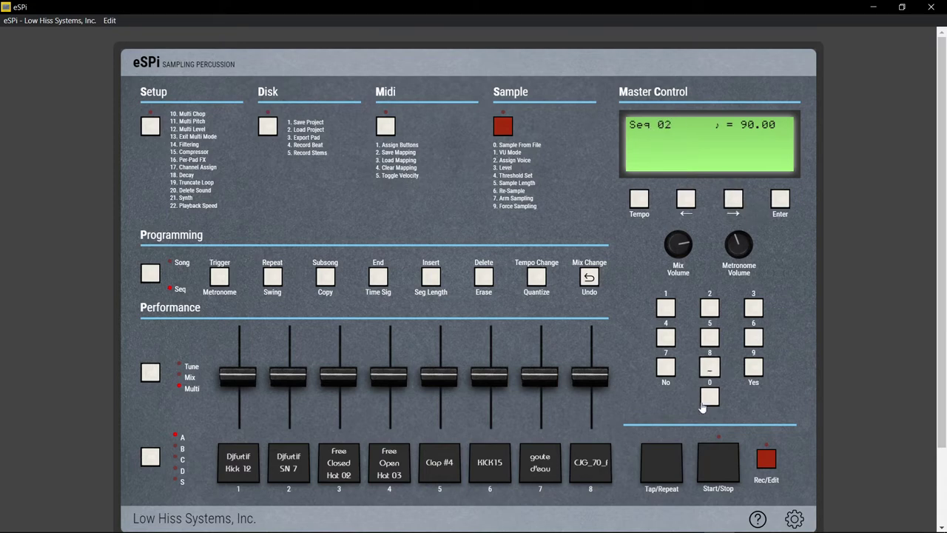
- Run recording passes in sequence 02, switching recording on and off and stopping playback between takes
{"action": "left_click", "coordinate": [703, 467]}
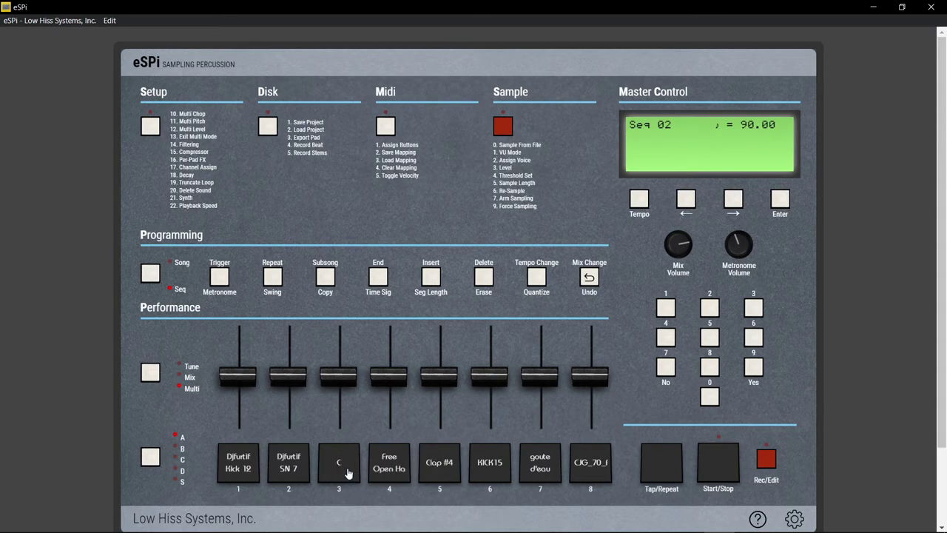
{"action": "left_click", "coordinate": [768, 464]}
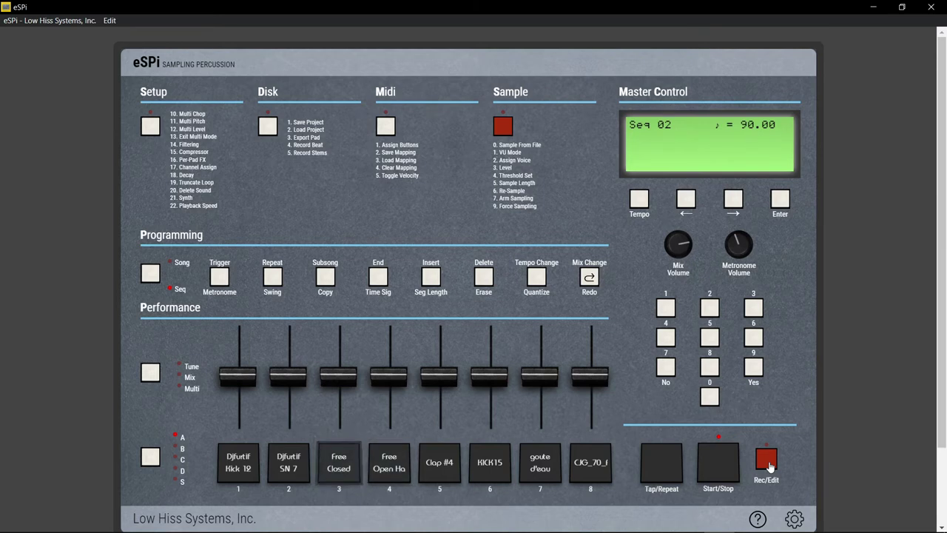
{"action": "left_click", "coordinate": [714, 472]}
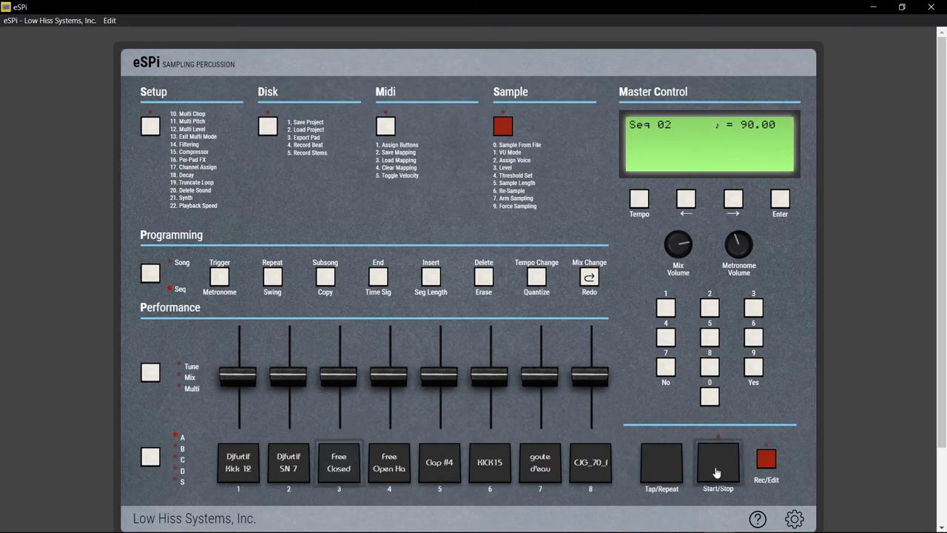
{"action": "left_click", "coordinate": [764, 460]}
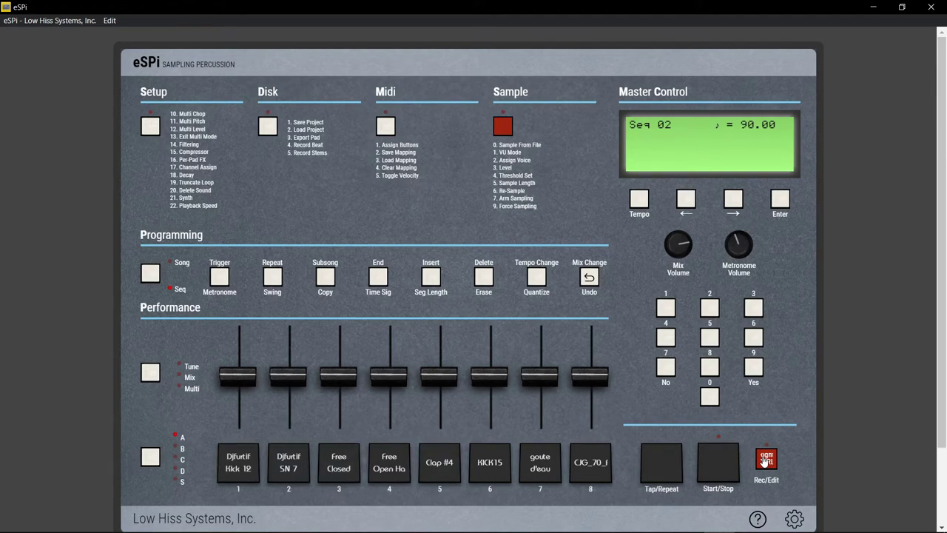
{"action": "left_click", "coordinate": [765, 459]}
{"action": "left_click", "coordinate": [761, 464]}
- Open Multi-Chop again, choose pad A8 as the source and confirm it
{"action": "left_click", "coordinate": [191, 114]}
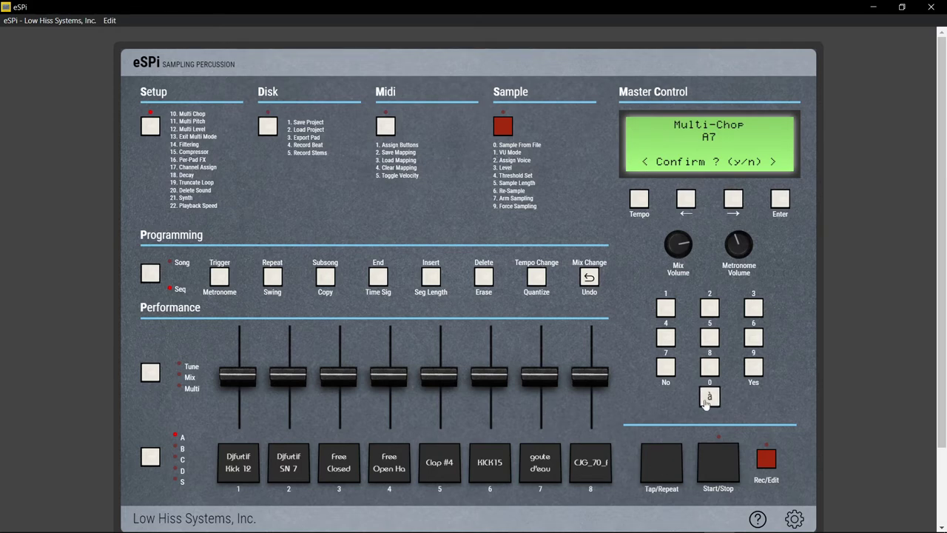
{"action": "left_click", "coordinate": [591, 470]}
{"action": "left_click", "coordinate": [755, 369]}
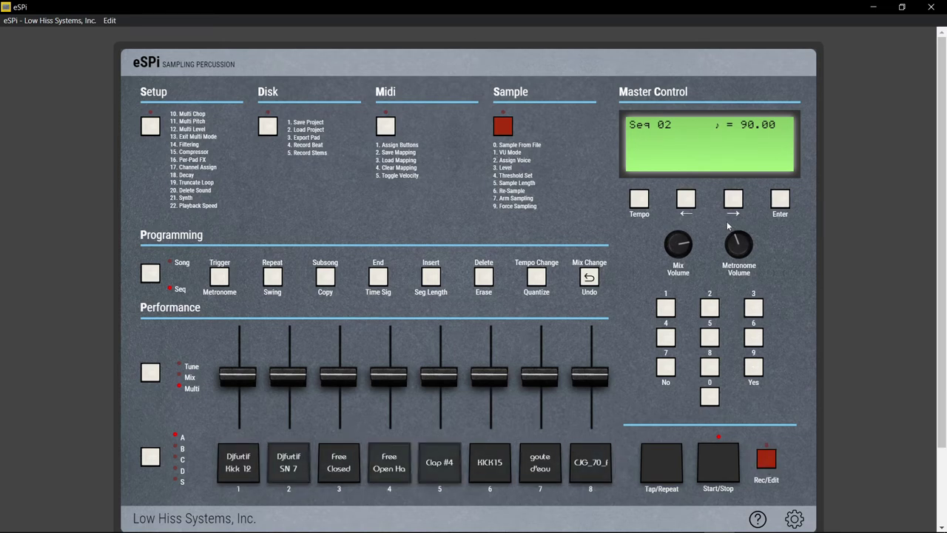
- Switch to sequence 01 and back to sequence 02
{"action": "left_click", "coordinate": [685, 201]}
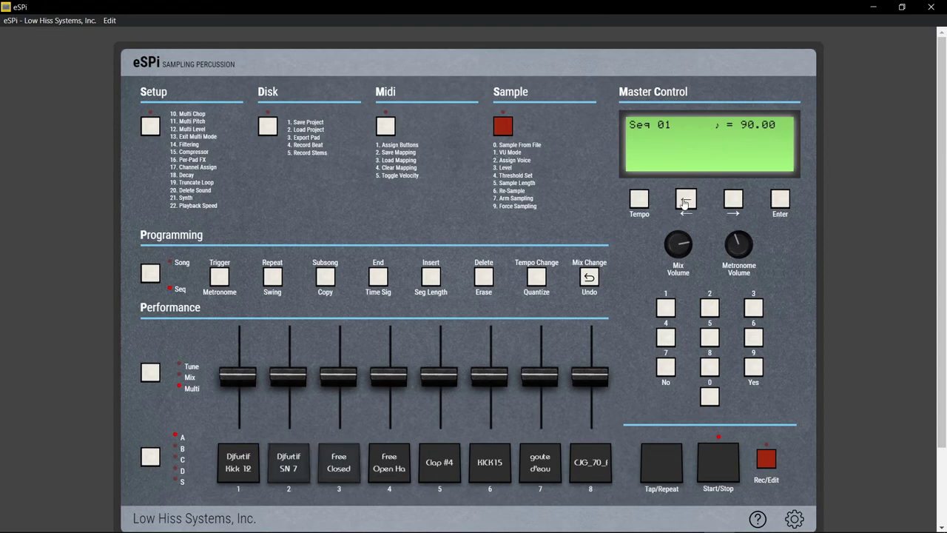
{"action": "left_click", "coordinate": [734, 200]}
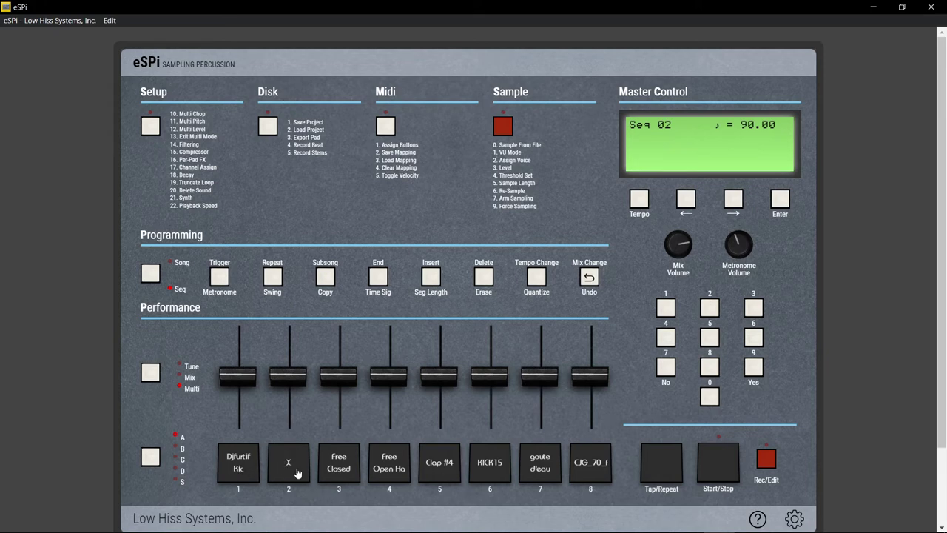
- In File Explorer, open DRUMS > Closed Hats in the desktop folder ONE SHOT PACK ABC VOL1 and place the window beside the sampler
{"action": "left_click", "coordinate": [76, 520]}
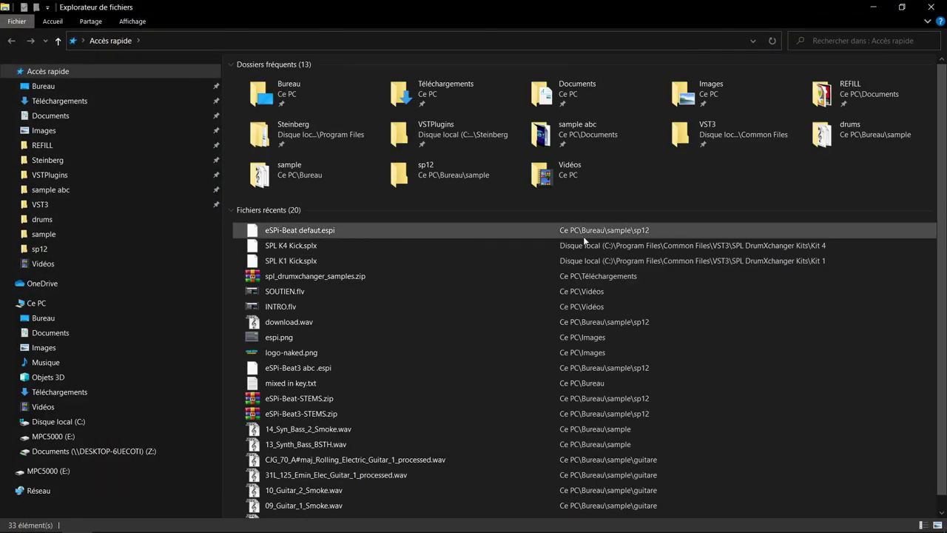
{"action": "left_click", "coordinate": [115, 317]}
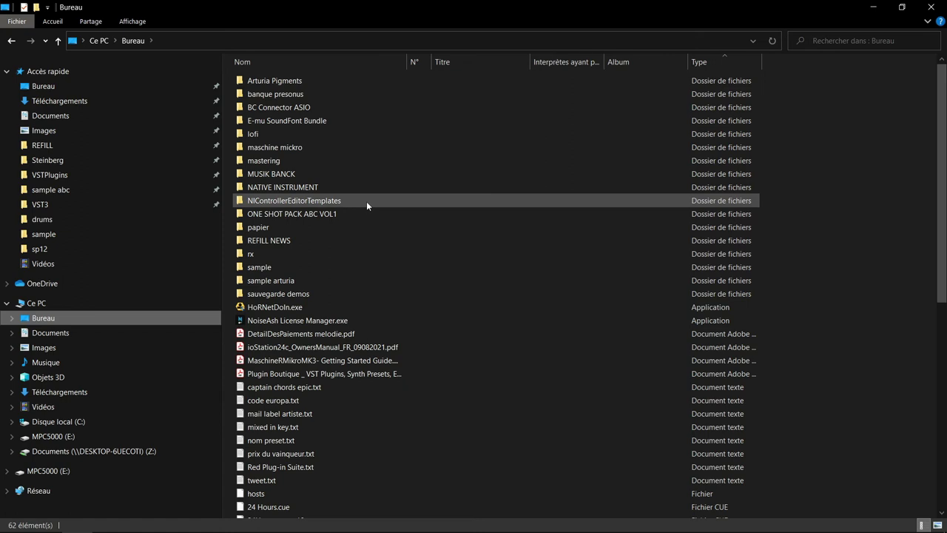
{"action": "double_click", "coordinate": [332, 213]}
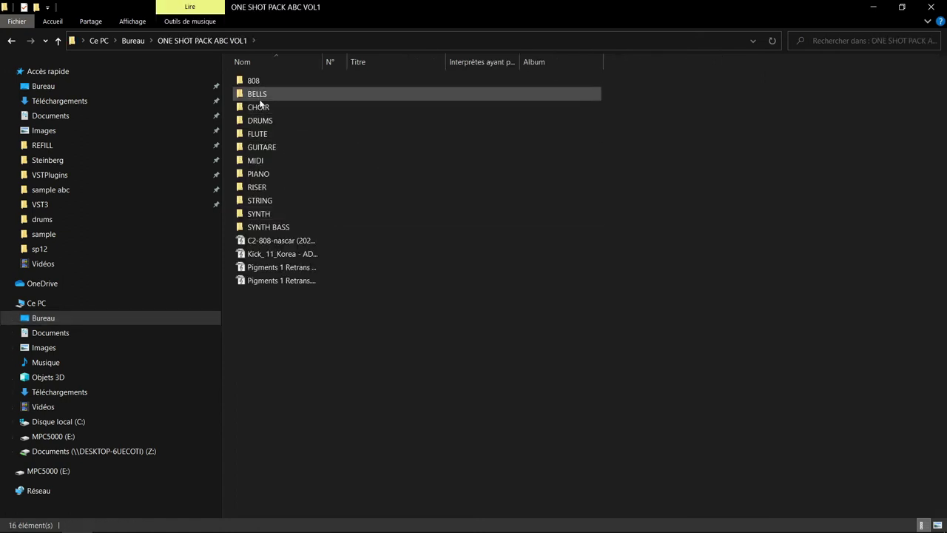
{"action": "double_click", "coordinate": [269, 121]}
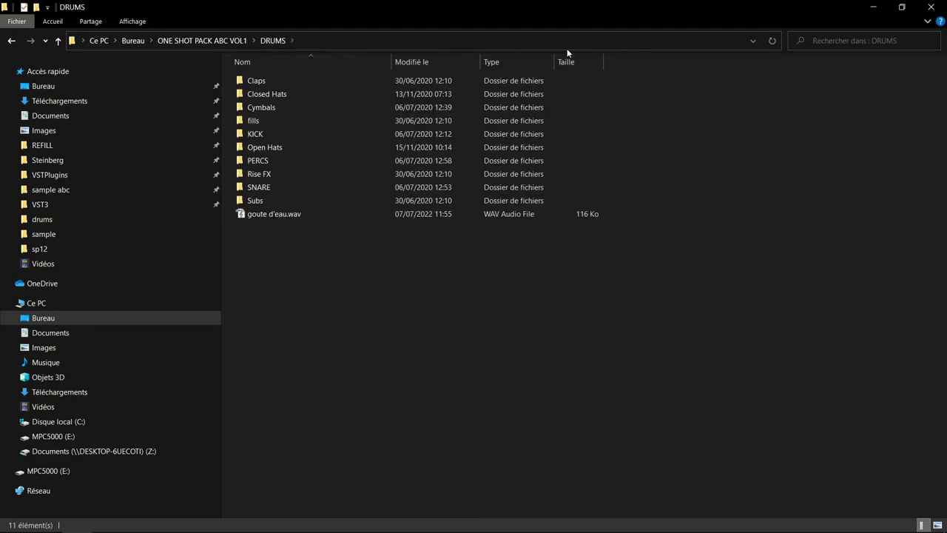
{"action": "double_click", "coordinate": [295, 96]}
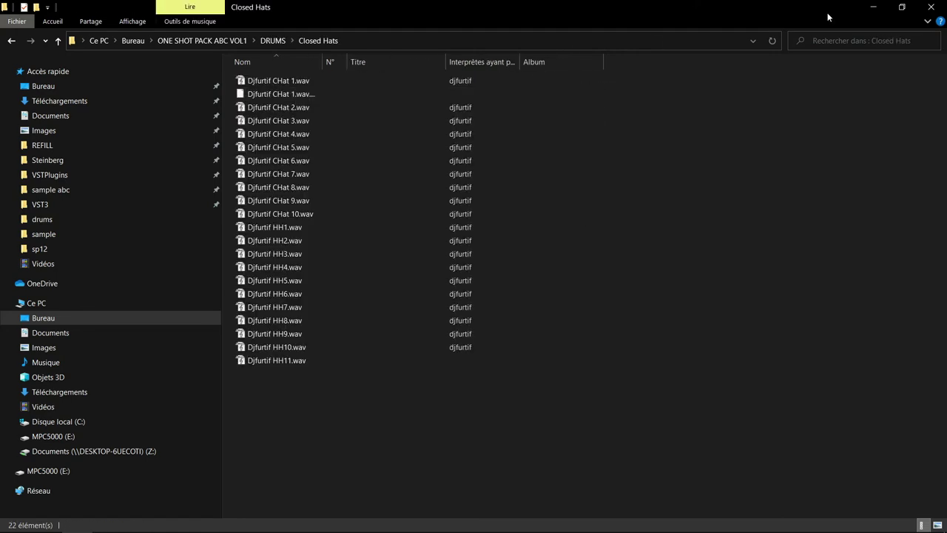
{"action": "left_click", "coordinate": [899, 9]}
{"action": "left_click_drag", "start_coordinate": [703, 15], "coordinate": [880, 15]}
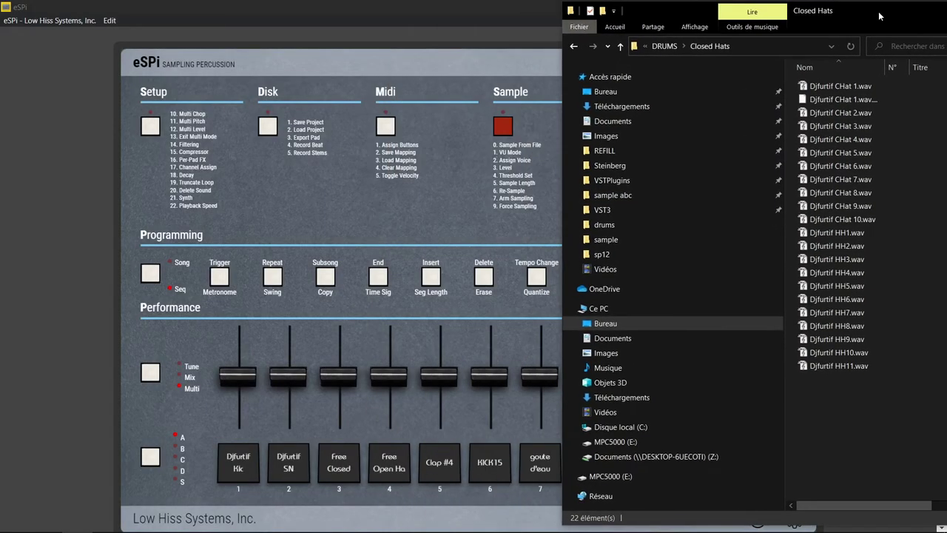
- Return to eSPi, play the snare on pad A2 and bring the File Explorer window back up
{"action": "left_click", "coordinate": [289, 467]}
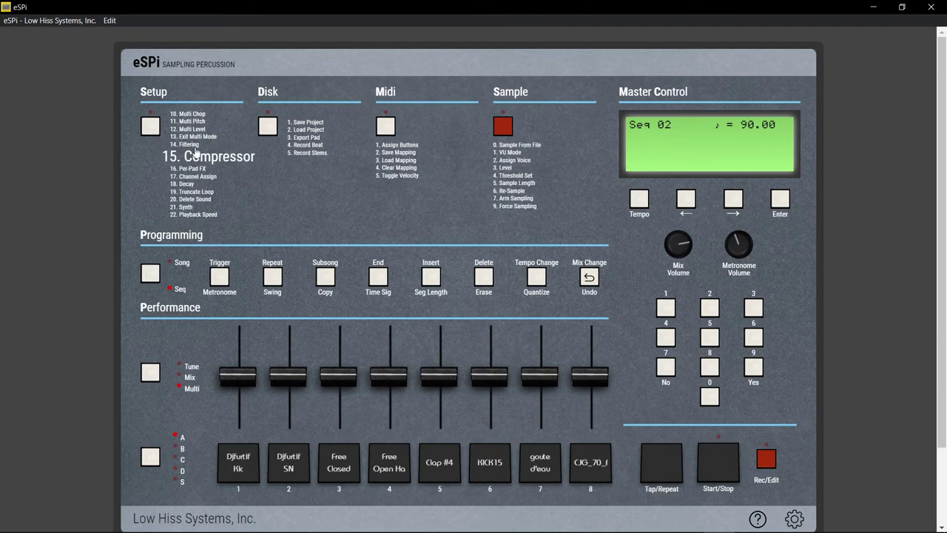
{"action": "mouse_move", "coordinate": [289, 474]}
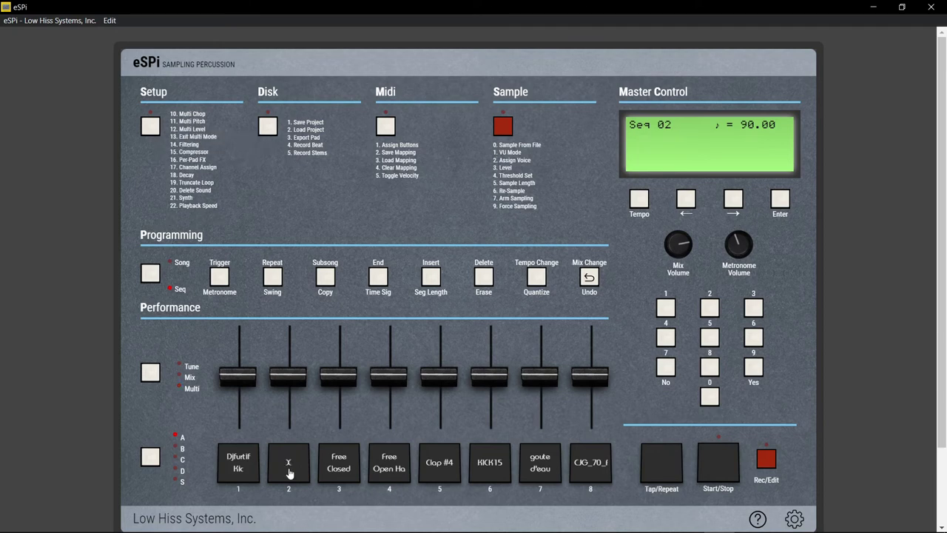
{"action": "left_click", "coordinate": [289, 474]}
{"action": "mouse_move", "coordinate": [688, 530]}
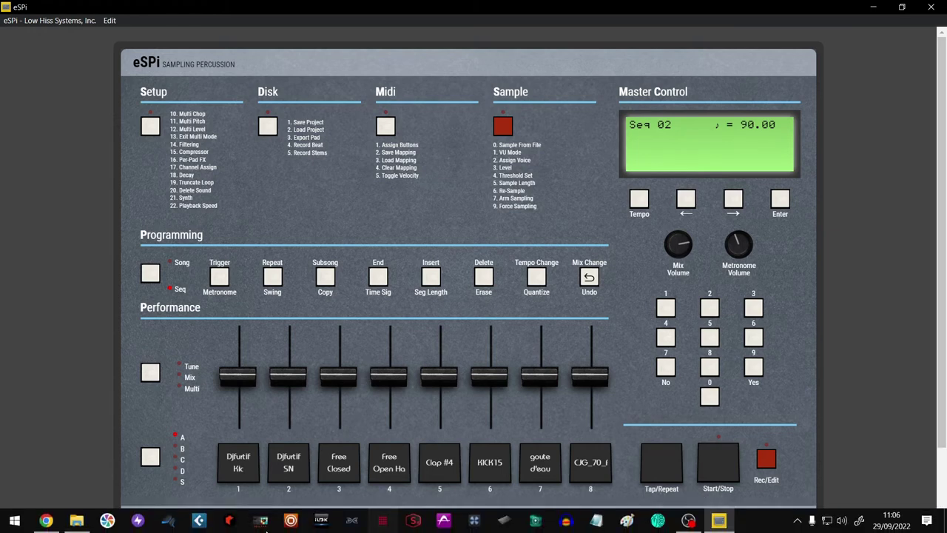
{"action": "left_click", "coordinate": [76, 521]}
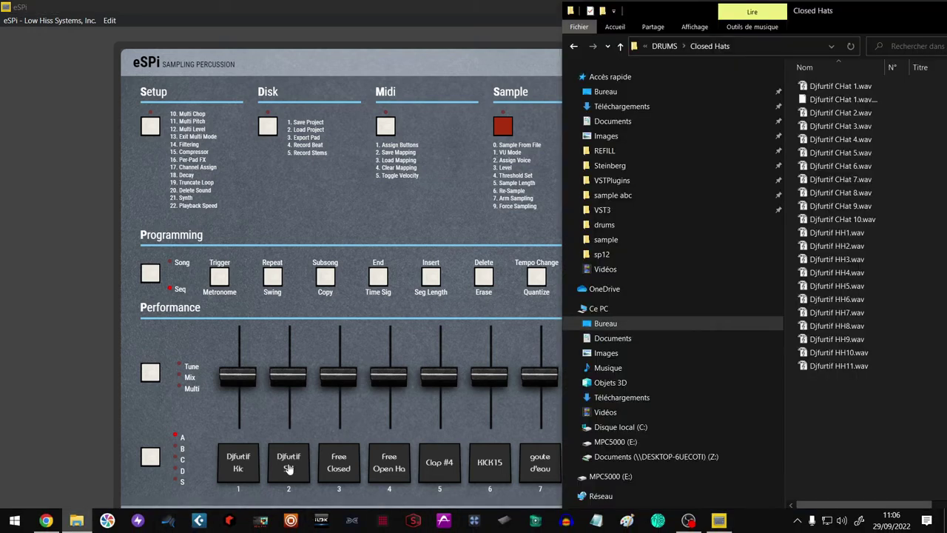
- Audition Djfurtif SN 2.wav and Djfurtif SN 4.wav from the SNARE folder and load Djfurtif SN 4.wav onto pad A2
{"action": "left_click", "coordinate": [834, 234]}
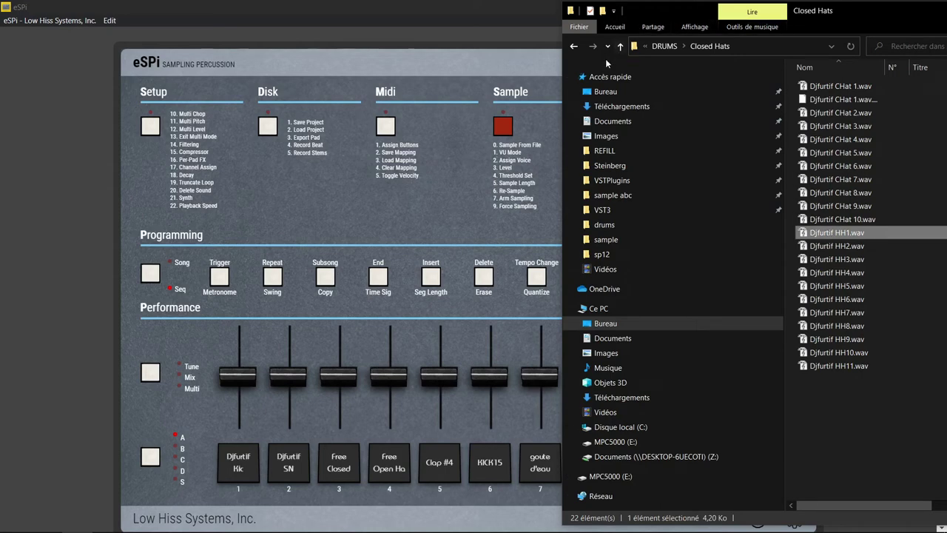
{"action": "left_click", "coordinate": [620, 47]}
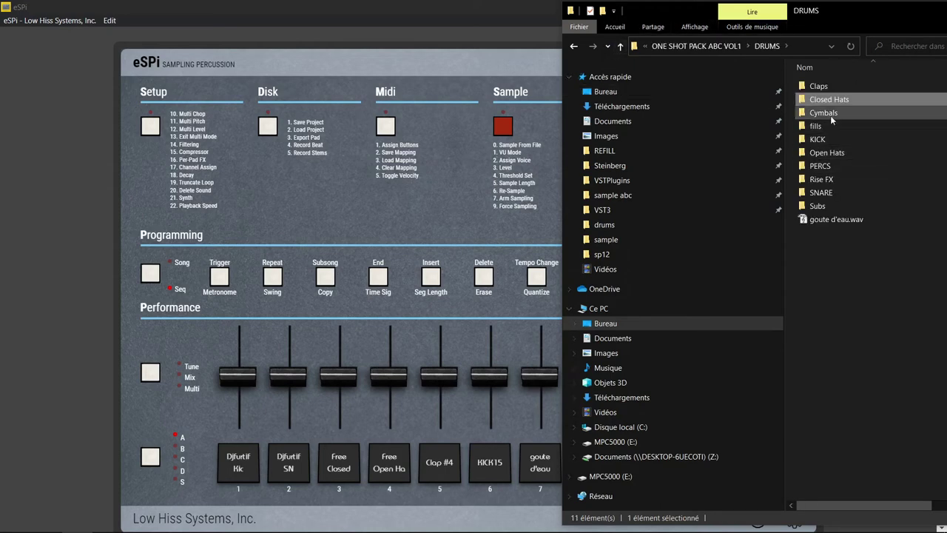
{"action": "double_click", "coordinate": [820, 192]}
{"action": "double_click", "coordinate": [836, 100]}
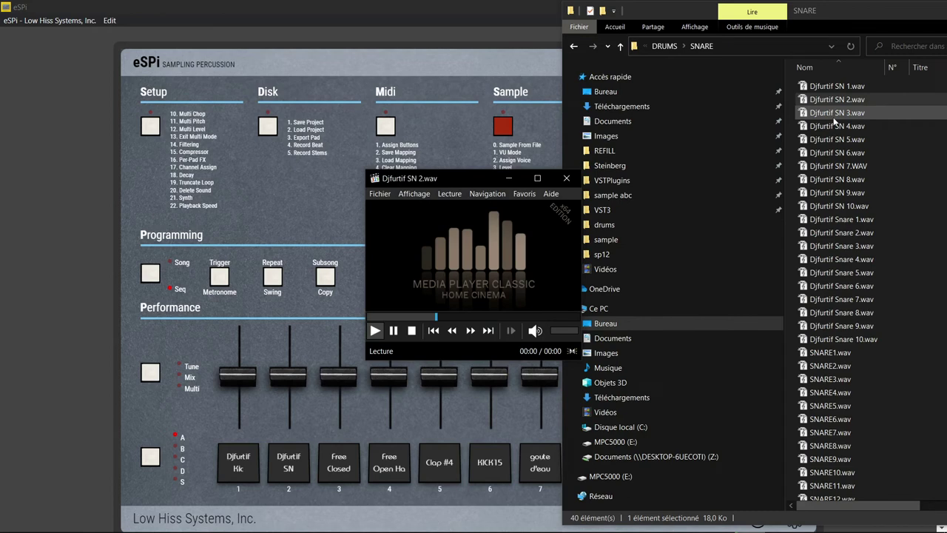
{"action": "left_click", "coordinate": [835, 126]}
{"action": "double_click", "coordinate": [834, 125]}
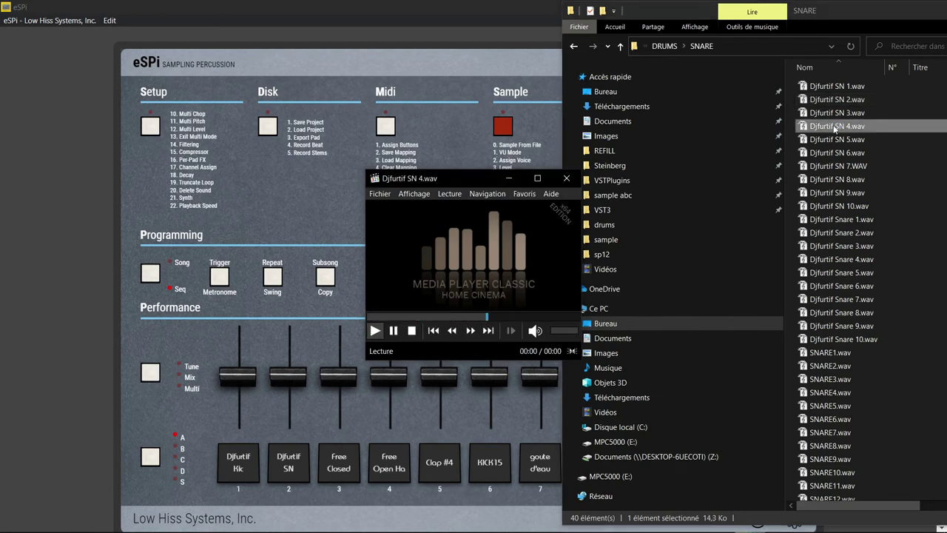
{"action": "left_click", "coordinate": [393, 332]}
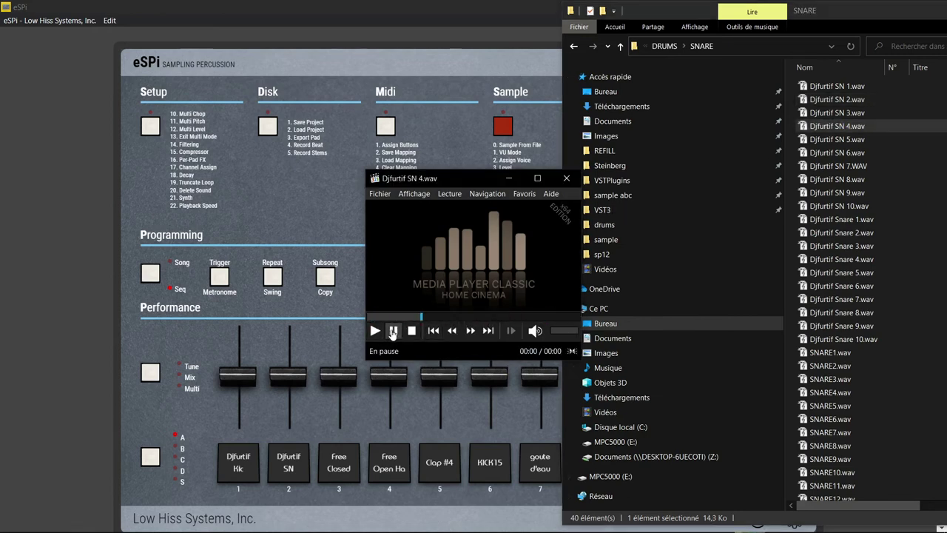
{"action": "left_click_drag", "start_coordinate": [852, 129], "coordinate": [288, 474]}
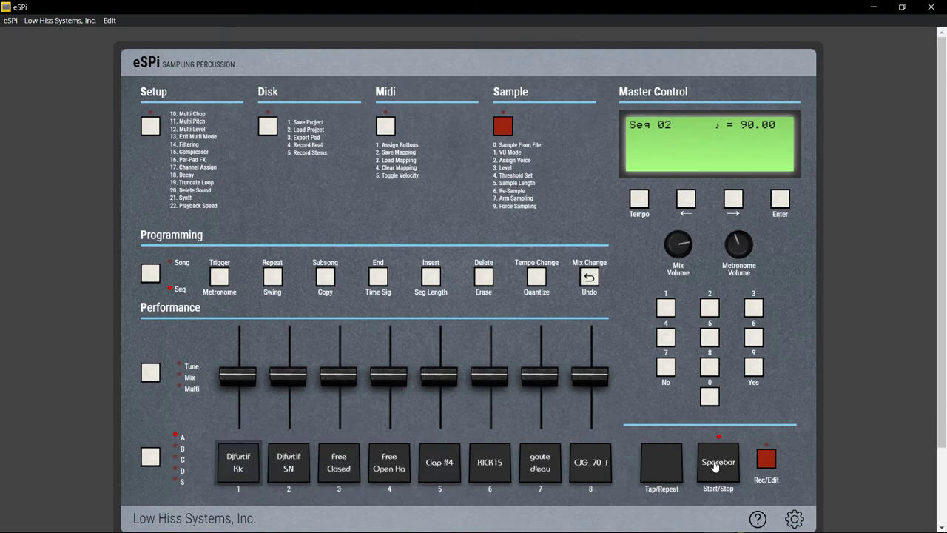
- Switch to Song mode, start editing Song 01 and assign sequence 02 to step 3
{"action": "left_click", "coordinate": [151, 275]}
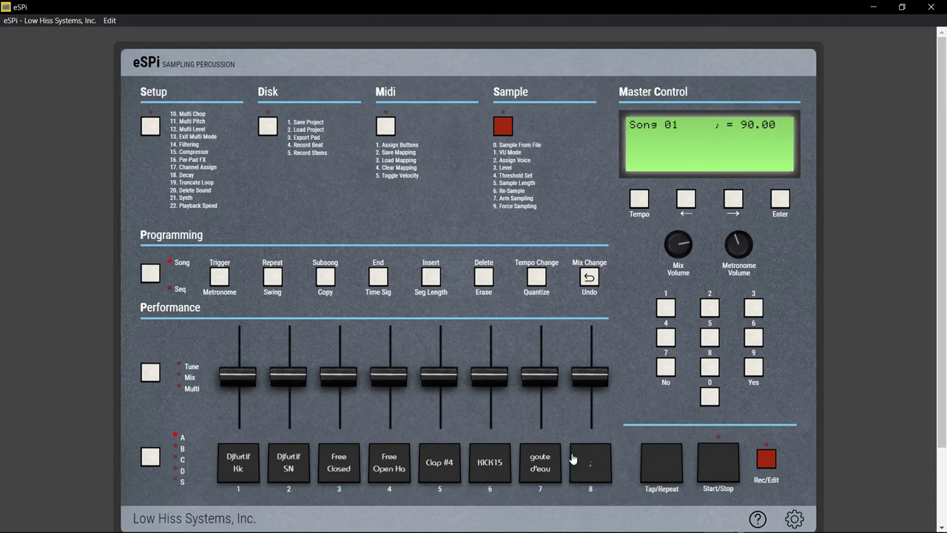
{"action": "left_click", "coordinate": [764, 460]}
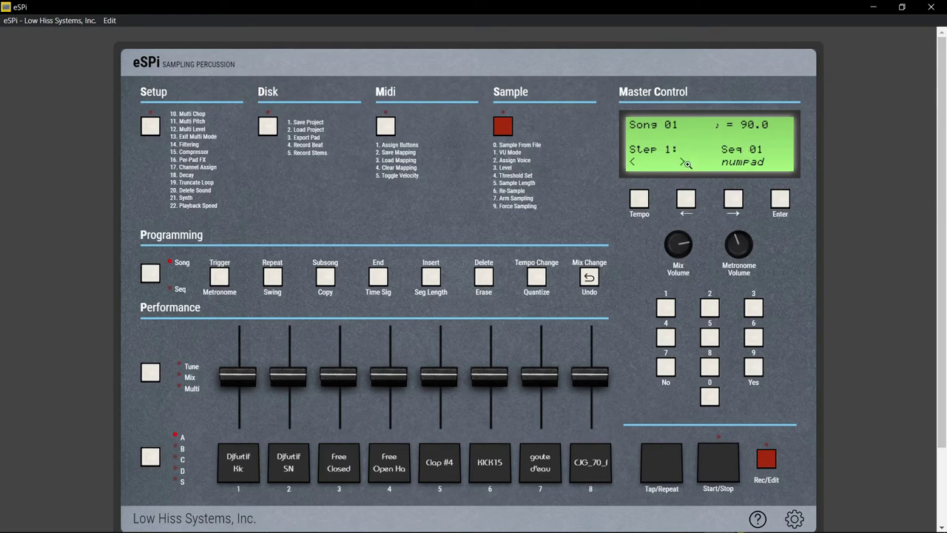
{"action": "left_click", "coordinate": [733, 201]}
{"action": "left_click", "coordinate": [740, 205]}
{"action": "left_click", "coordinate": [710, 396]}
{"action": "left_click", "coordinate": [711, 308]}
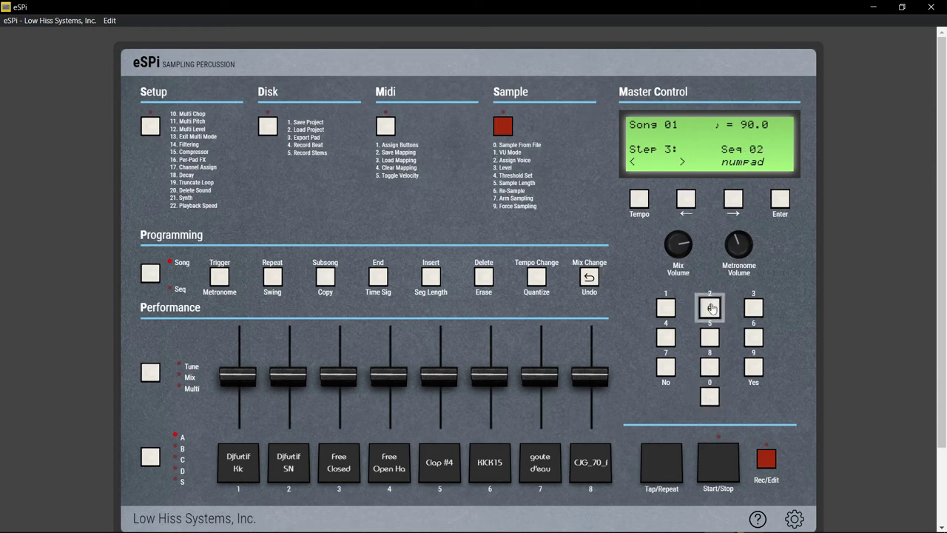
- Assign sequence 02 to step 4 and sequence 01 to step 5 of Song 01, and advance to the following step
{"action": "left_click", "coordinate": [735, 203]}
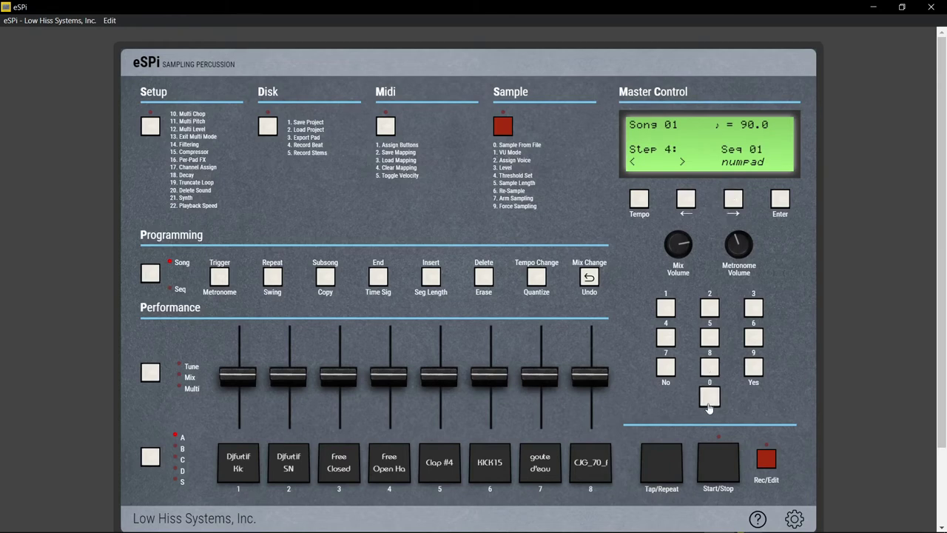
{"action": "left_click", "coordinate": [708, 399]}
{"action": "left_click", "coordinate": [709, 308]}
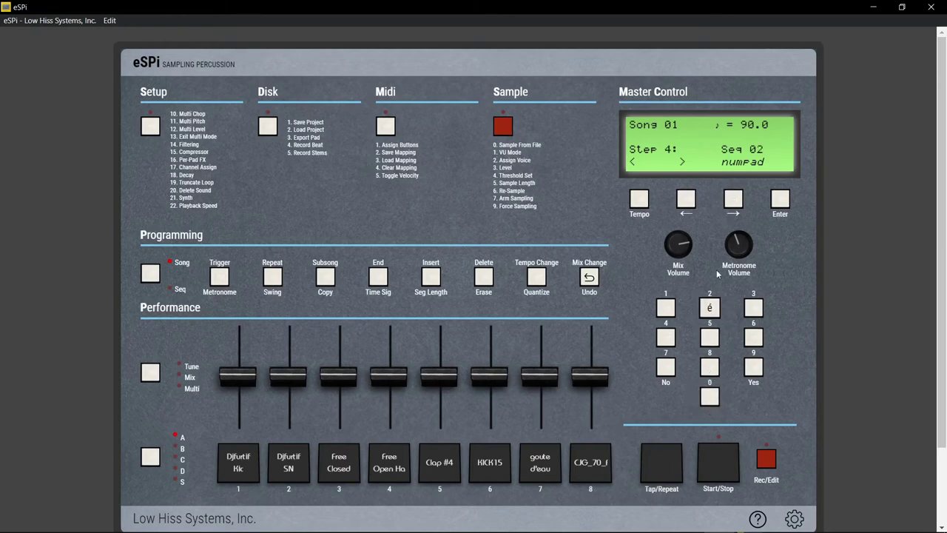
{"action": "left_click", "coordinate": [734, 201]}
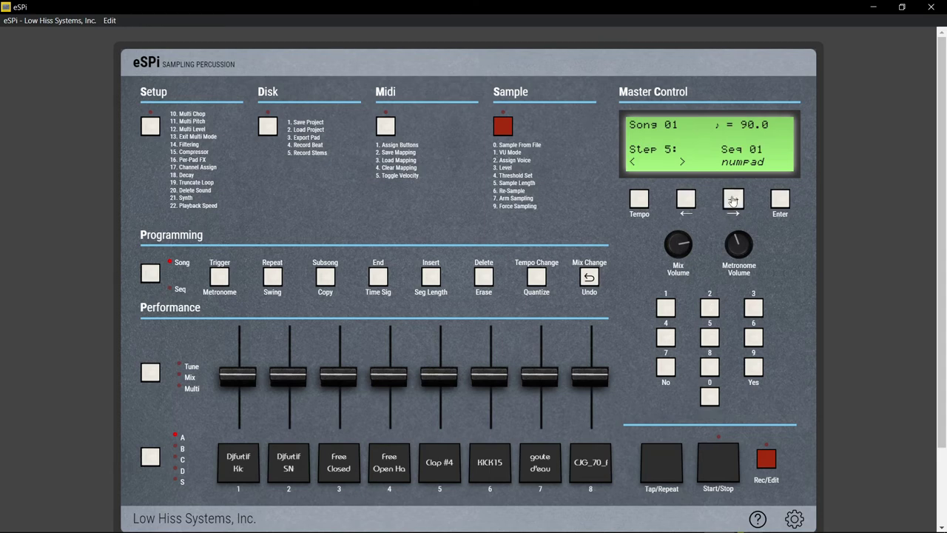
{"action": "left_click", "coordinate": [710, 394]}
{"action": "left_click", "coordinate": [664, 309]}
{"action": "left_click", "coordinate": [743, 203]}
- Play Song 01, stop it and return to Seq mode
{"action": "left_click", "coordinate": [733, 469]}
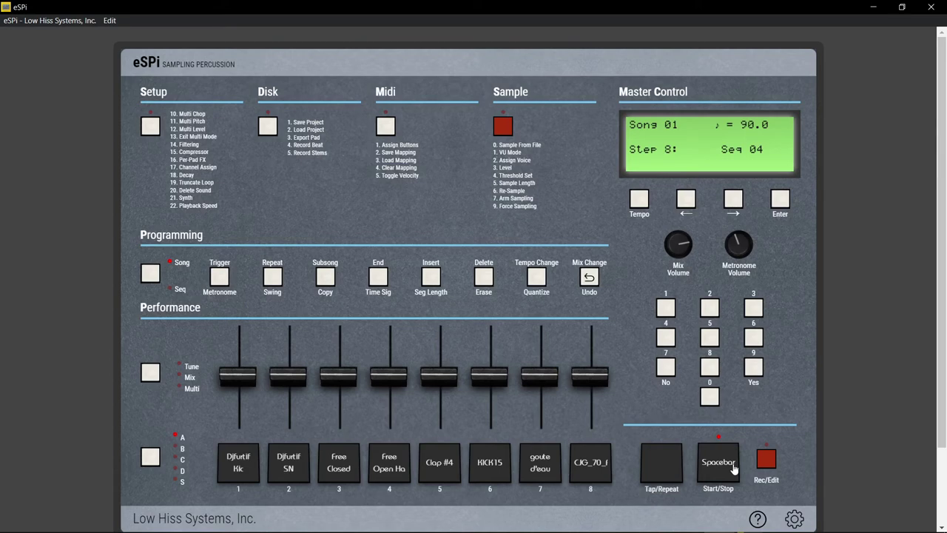
{"action": "left_click", "coordinate": [712, 468]}
{"action": "left_click", "coordinate": [150, 273]}
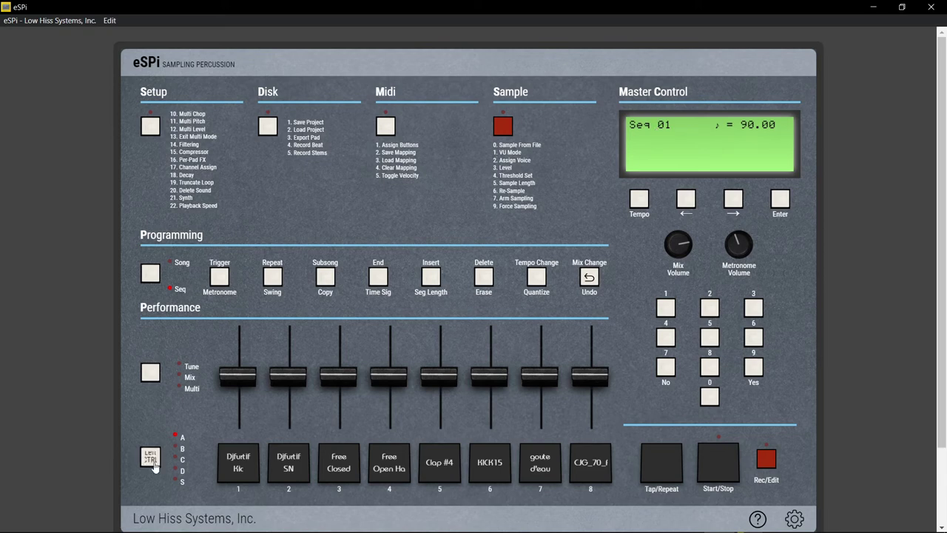
- Load the 14_Syn sample onto pad 1 of bank B and enable Multi-Pitch for B1
{"action": "key", "text": "ctrl"}
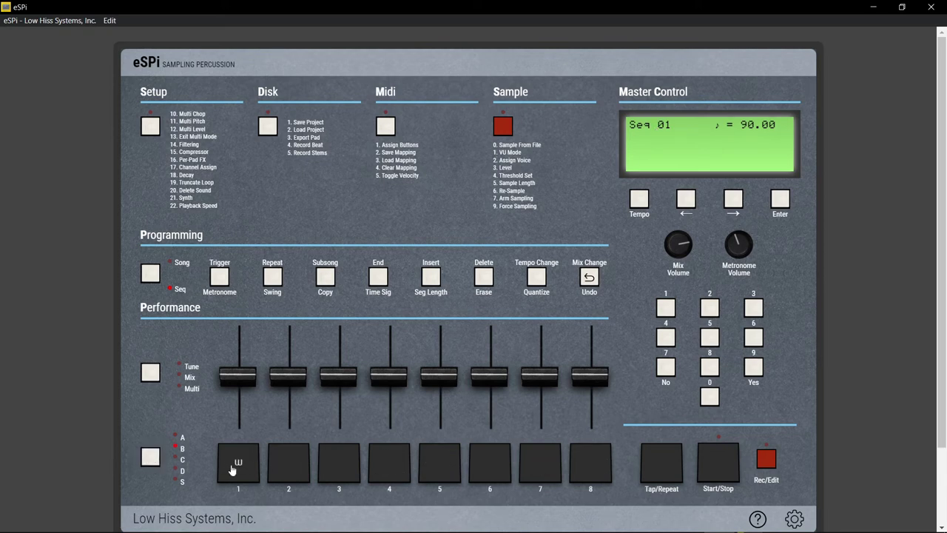
{"action": "left_click", "coordinate": [234, 464]}
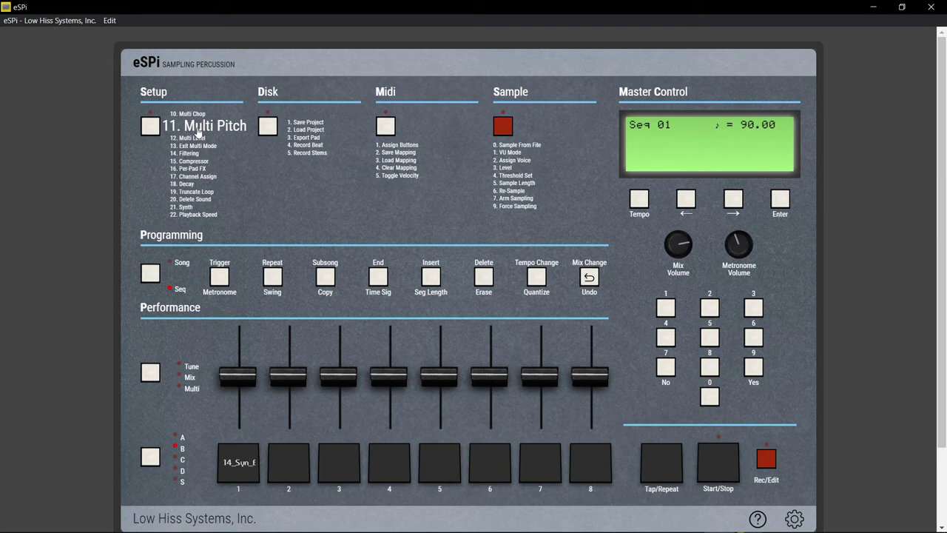
{"action": "left_click", "coordinate": [199, 132]}
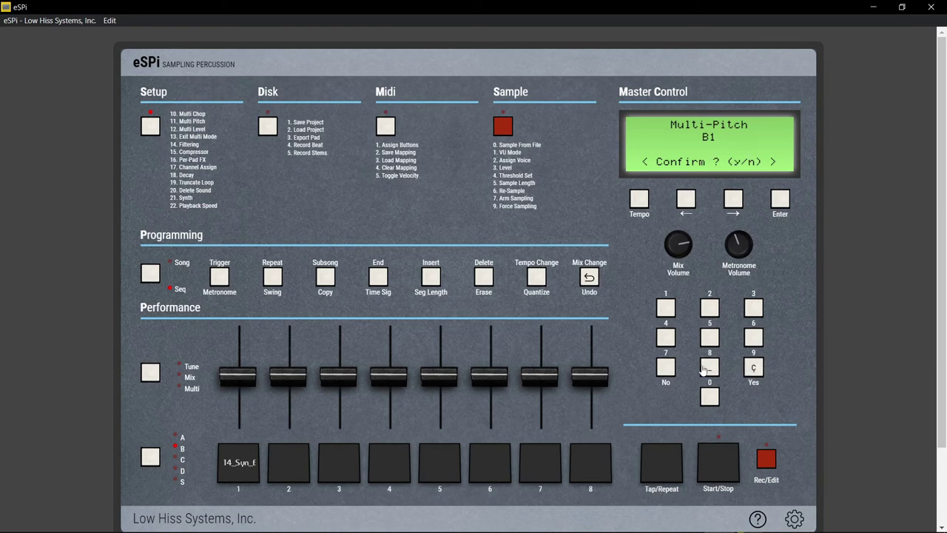
{"action": "left_click", "coordinate": [754, 368]}
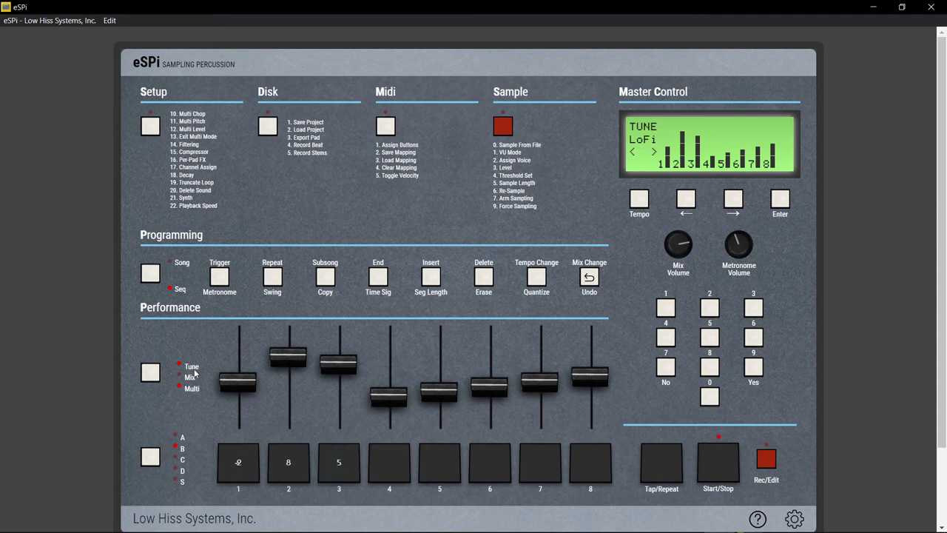
- Toggle playback of sequence 01 with the B1 pitches, leave it stopped and switch to sequence 02
{"action": "key", "text": "space"}
{"action": "key", "text": "space"}
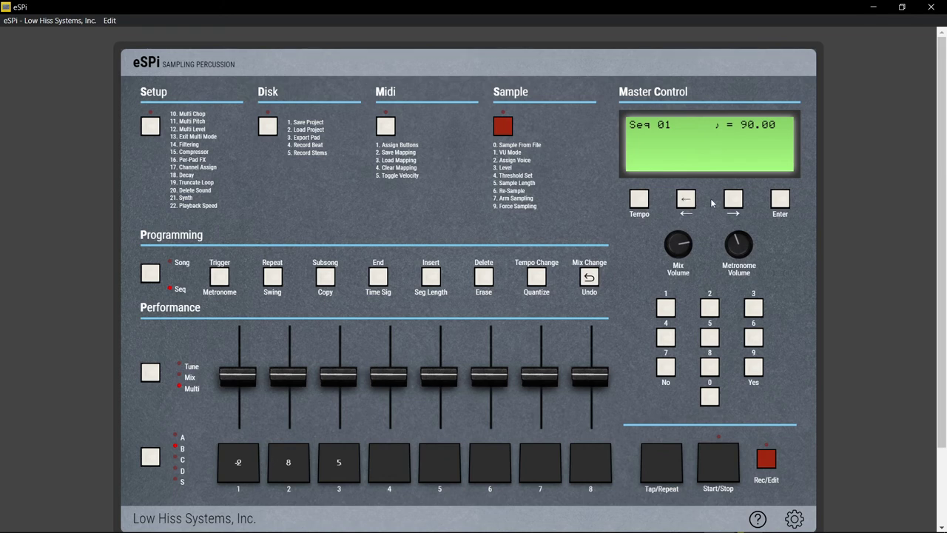
{"action": "left_click", "coordinate": [734, 200]}
- Show the Multi Tune faders in sequence 02, finish the take by stopping playback and recording, and switch to Song mode
{"action": "mouse_move", "coordinate": [399, 528]}
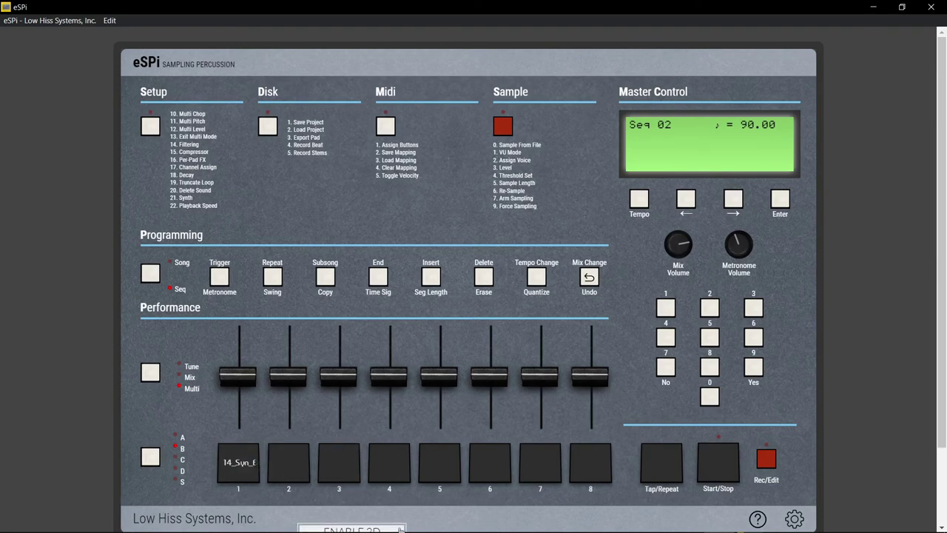
{"action": "left_click", "coordinate": [144, 376]}
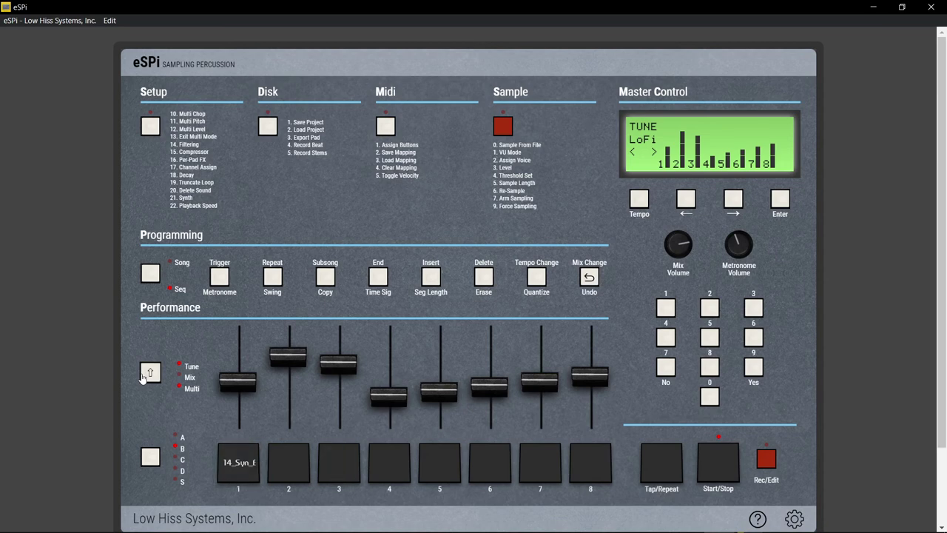
{"action": "key", "text": "space"}
{"action": "key", "text": "r"}
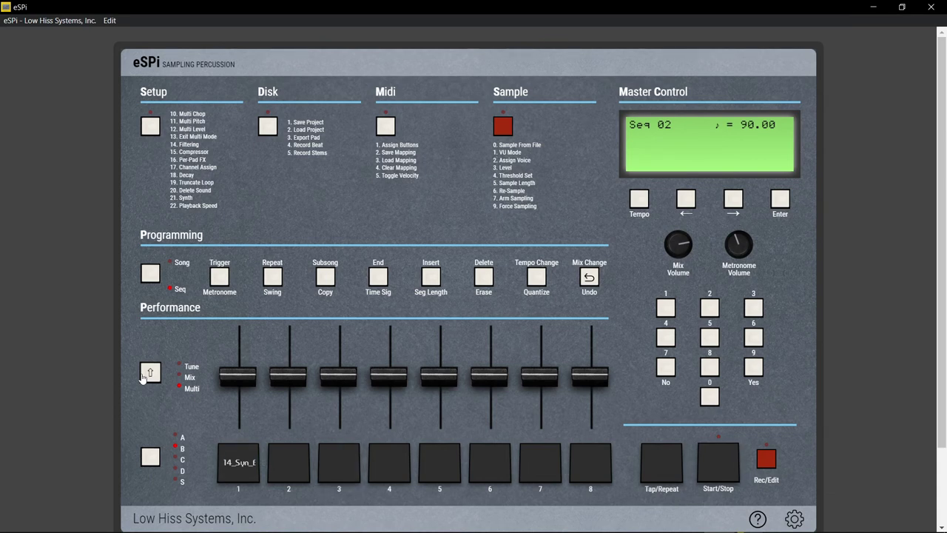
{"action": "left_click", "coordinate": [157, 280]}
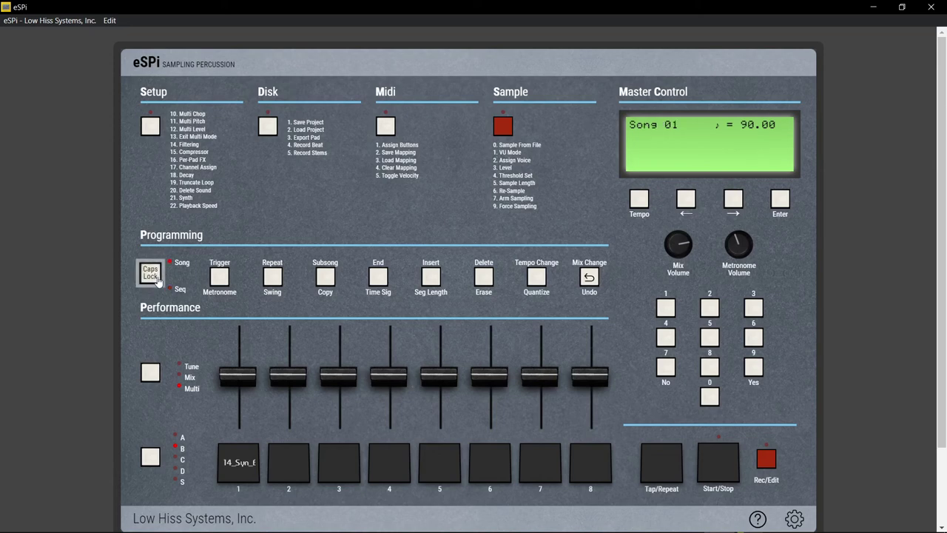
- Play Song 01 with the added B1 pitched part and stop the playback
{"action": "left_click", "coordinate": [707, 473]}
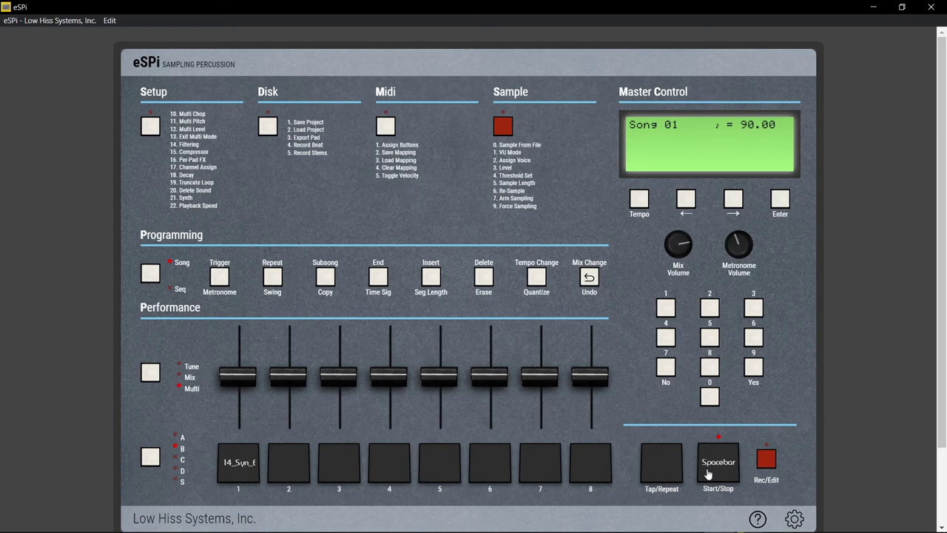
{"action": "left_click", "coordinate": [708, 474]}
- Load the project file eSPi-Beat3 abc .espi from the sp12 folder, play its Song 01 and stop the playback
{"action": "left_click", "coordinate": [311, 142]}
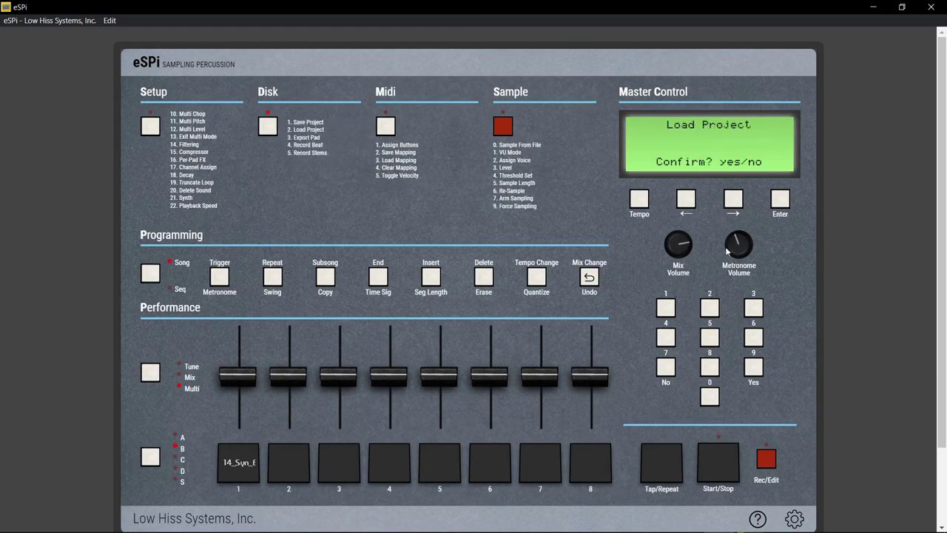
{"action": "left_click", "coordinate": [756, 372]}
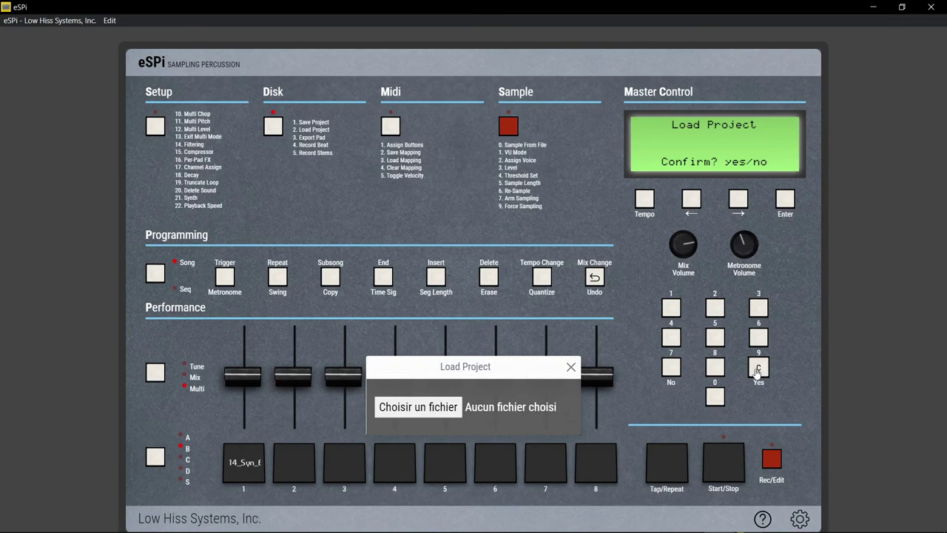
{"action": "left_click", "coordinate": [416, 407]}
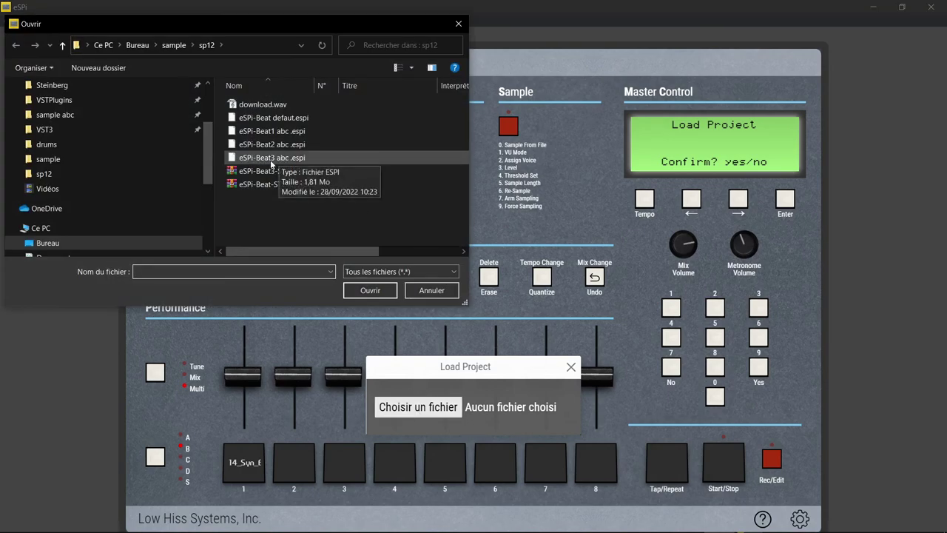
{"action": "left_click", "coordinate": [267, 158]}
{"action": "left_click", "coordinate": [368, 293]}
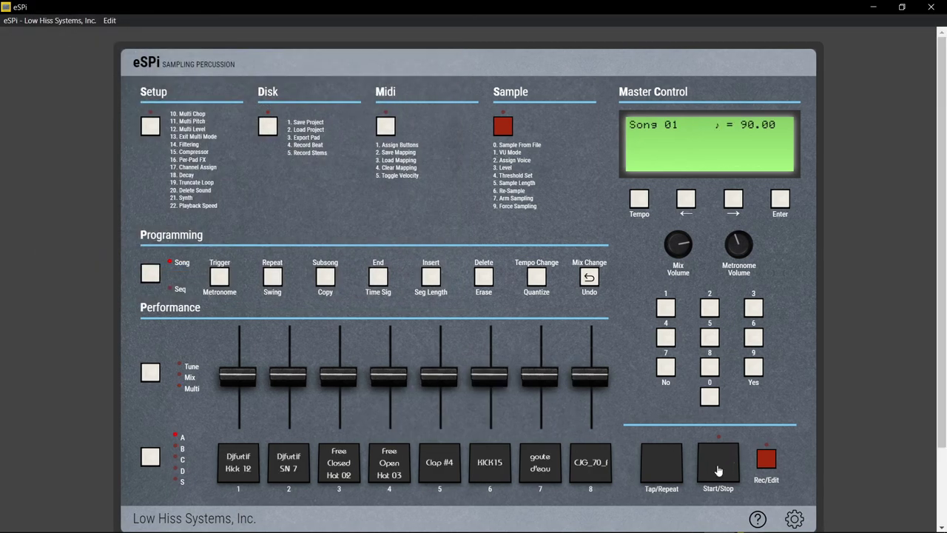
{"action": "left_click", "coordinate": [717, 471]}
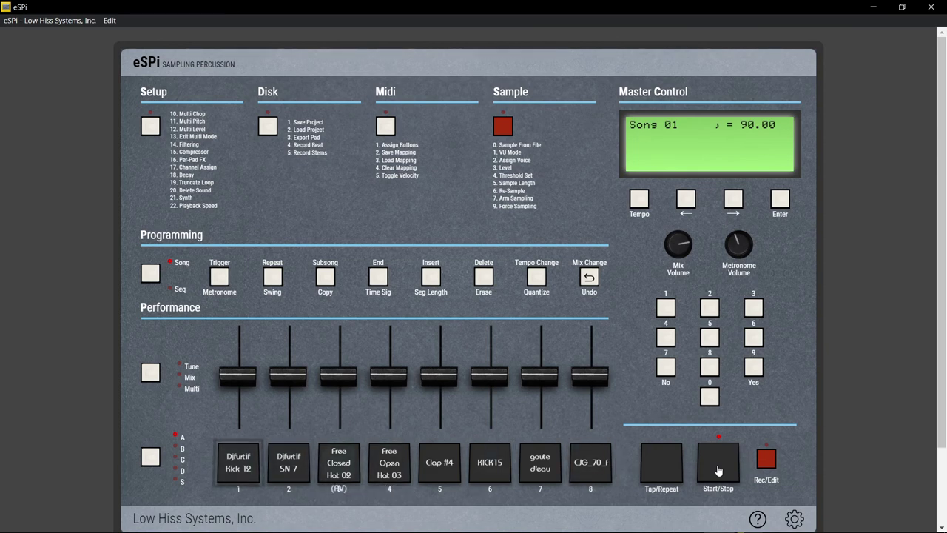
{"action": "left_click", "coordinate": [718, 471]}
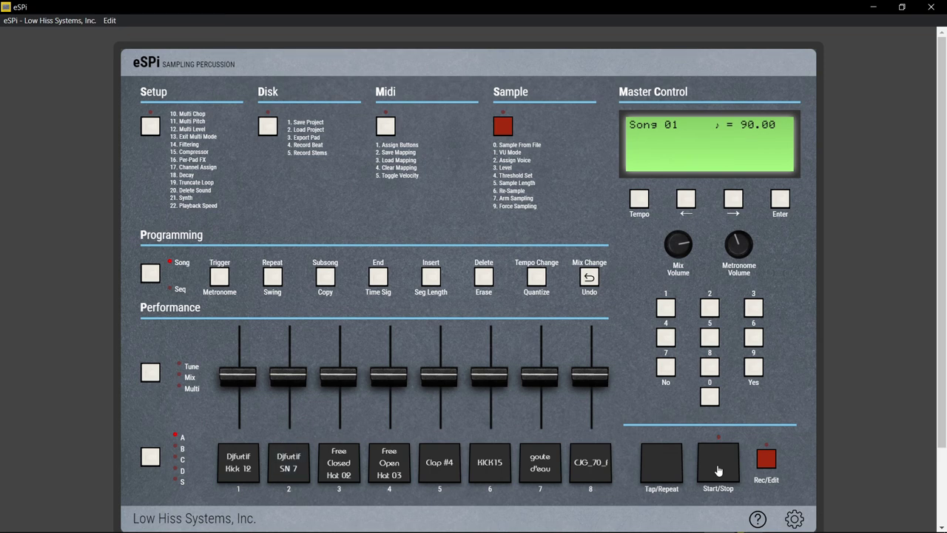